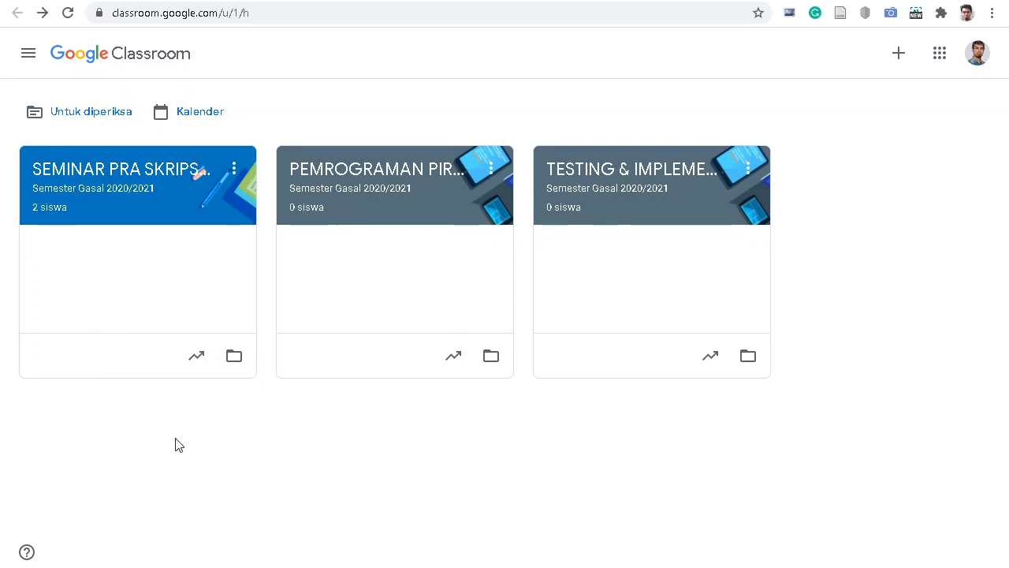
- In the SEMINAR PRA SKRIPSI B/TI class, add a classwork topic named "Seminar Pra Skripsi Pertemuan Ke-1"
click(155, 213)
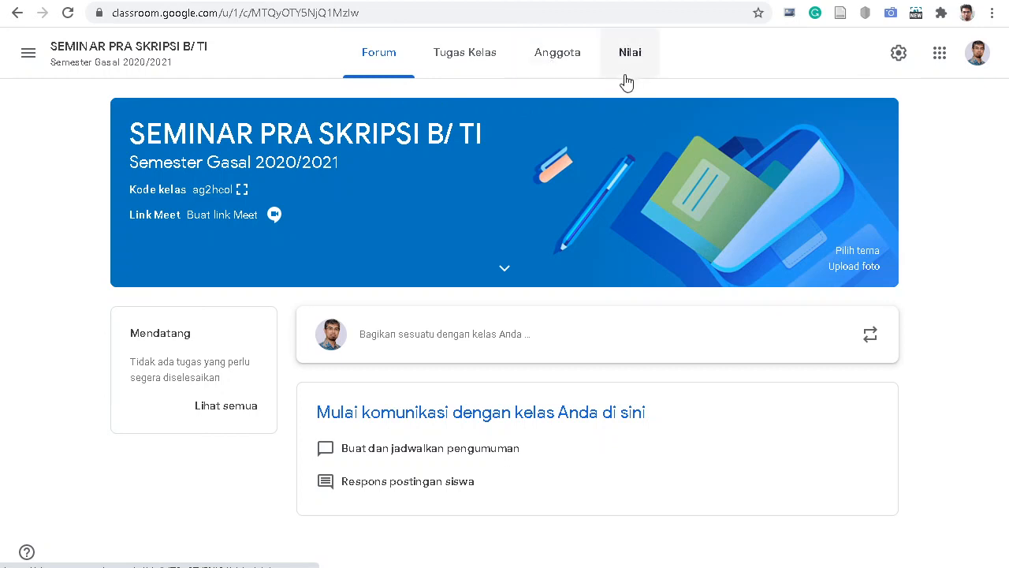
click(471, 71)
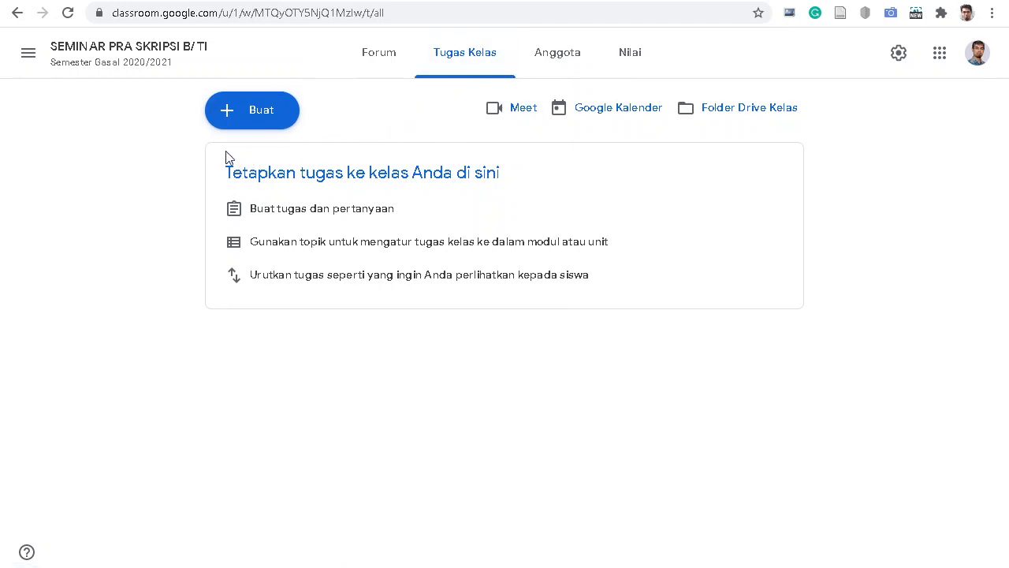
click(249, 112)
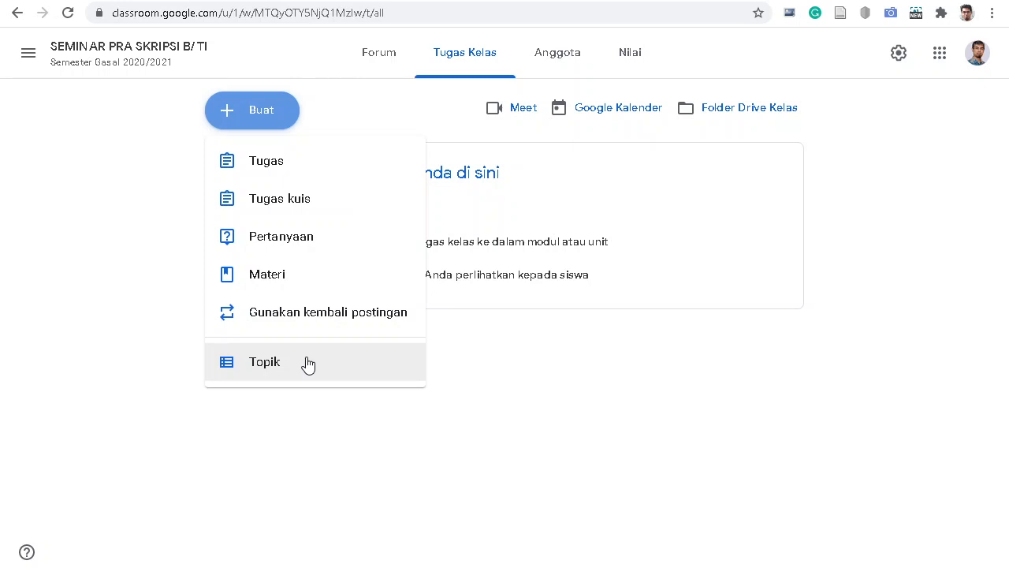
click(270, 368)
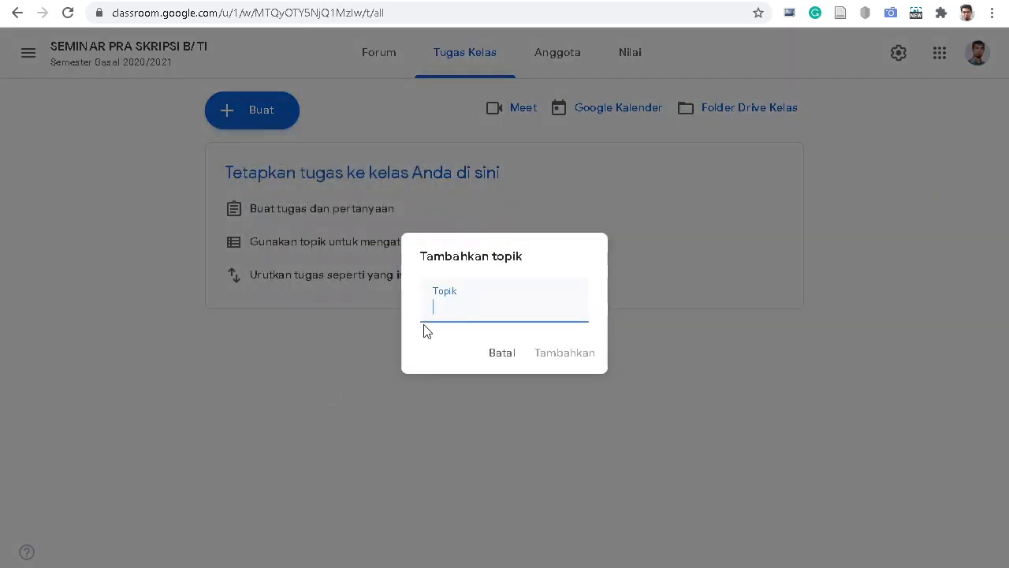
text(Pertemuan Ke-1)
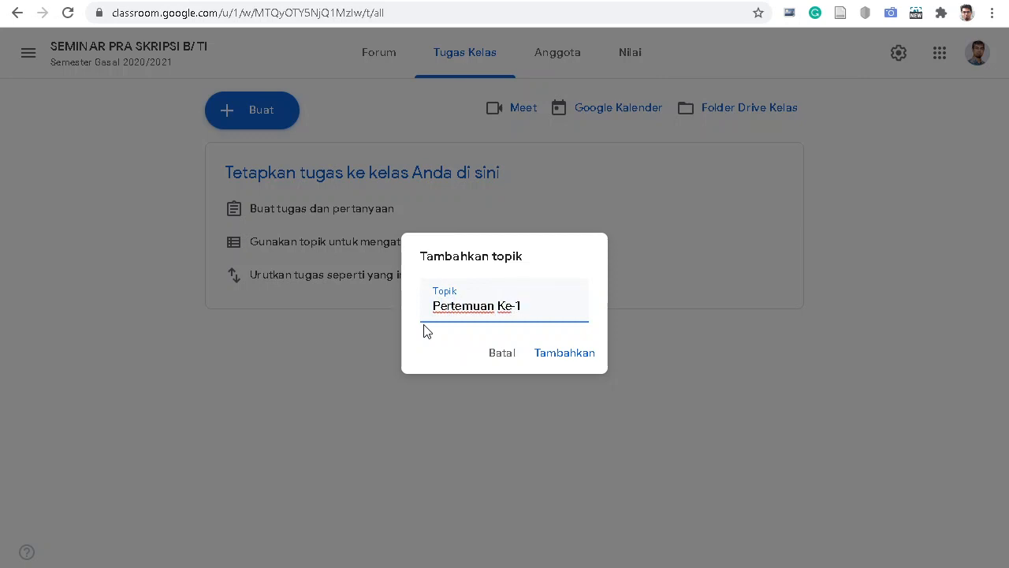
text(Seminar Pras)
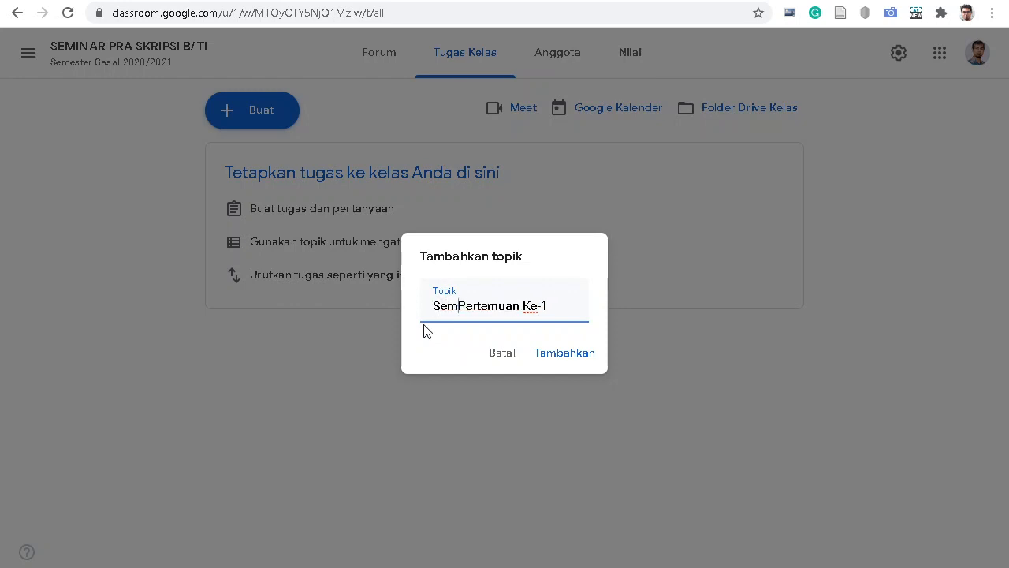
key(BackSpace)
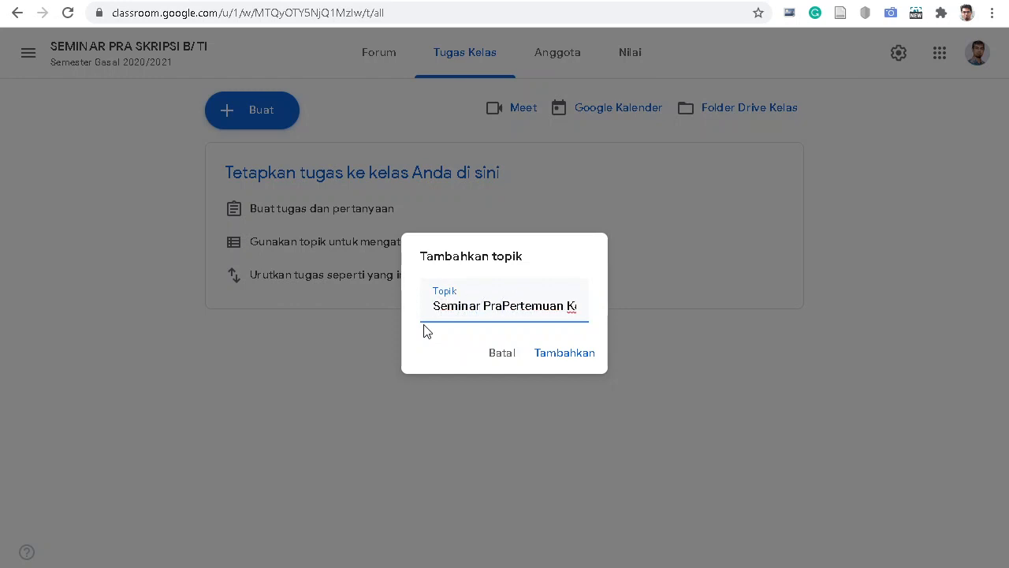
text(Skripsi)
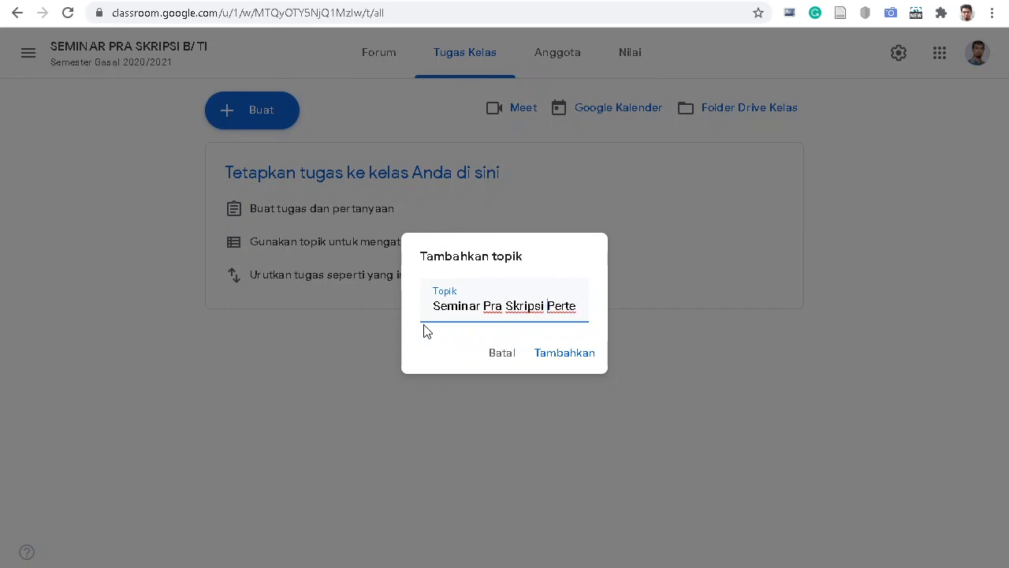
drag(544, 307, 573, 307)
click(573, 307)
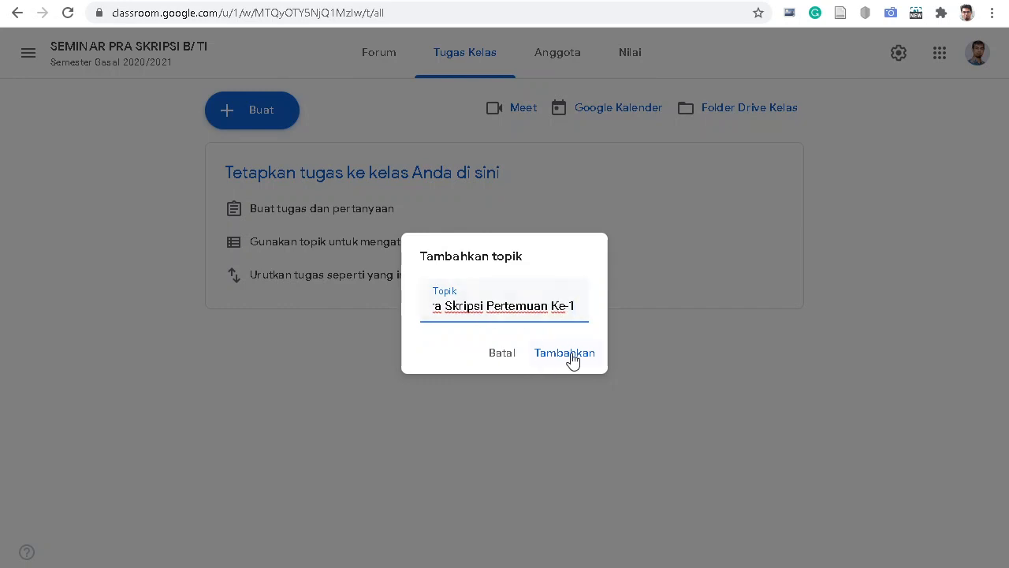
click(573, 355)
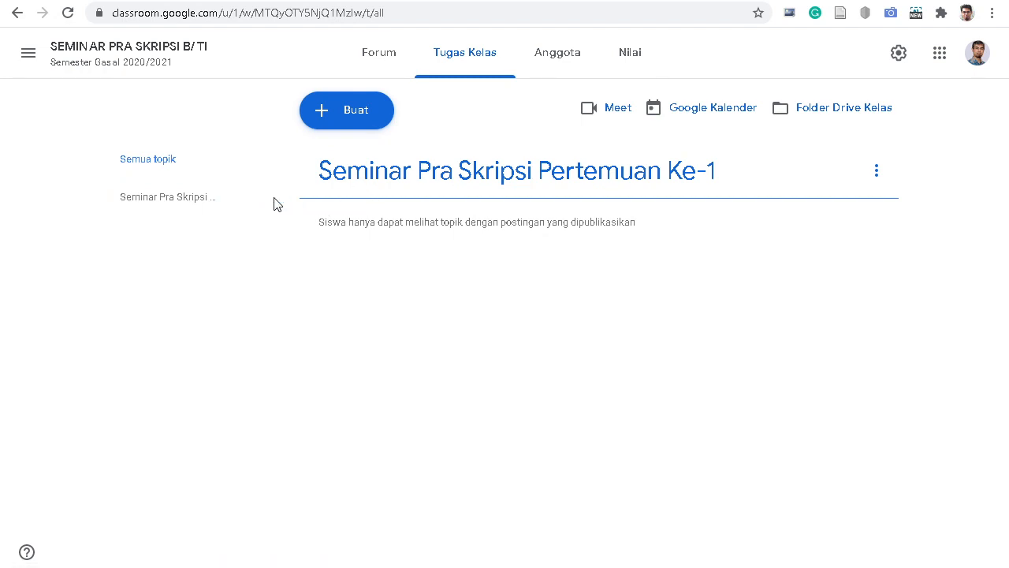
- Add a second classwork topic named "Seminar Pra Skripsi Pertemuan Ke-2"
click(340, 117)
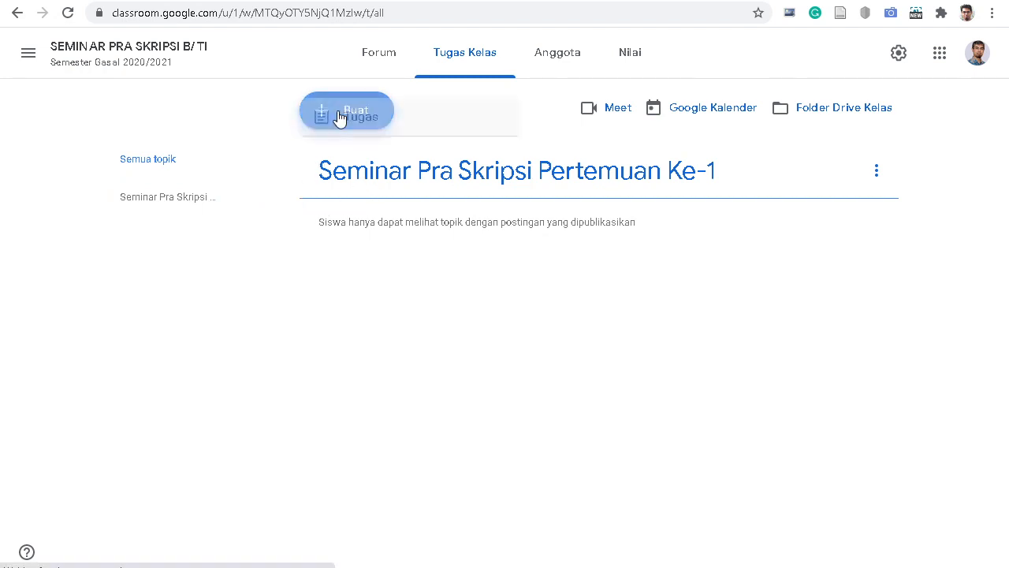
click(375, 364)
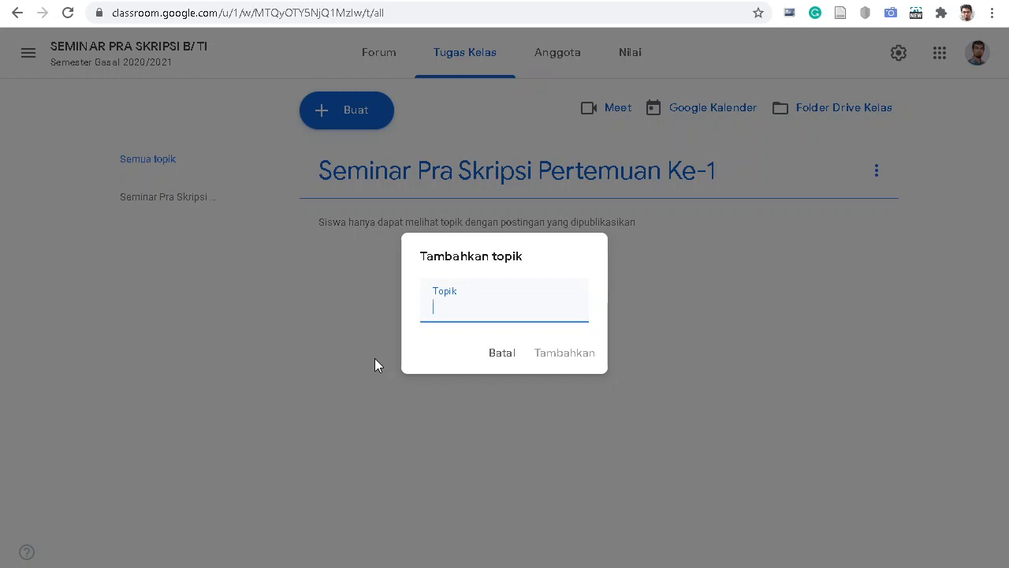
text(Seminar Pr)
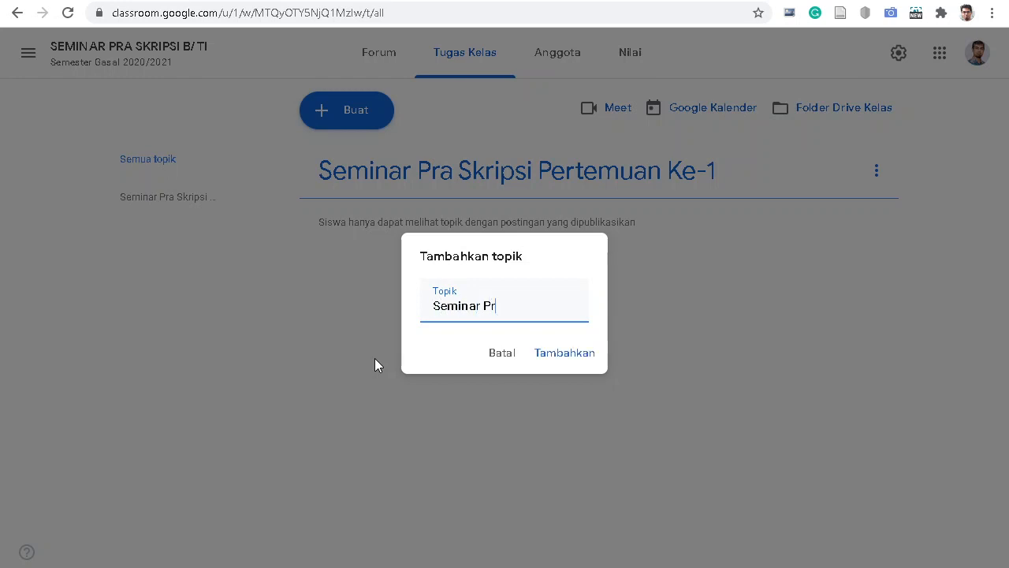
text(a Skripsi Pertemuan Ke-2)
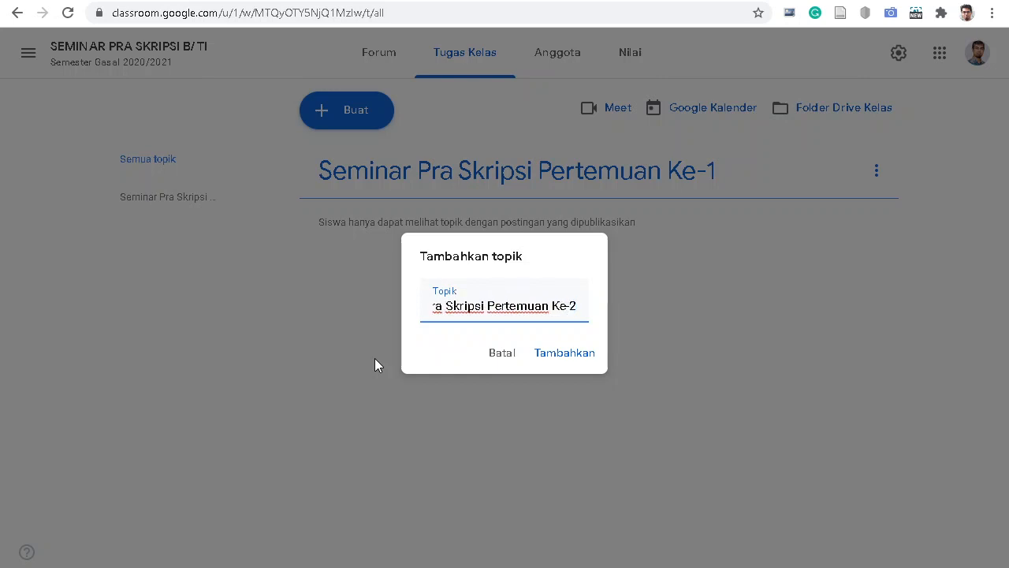
key(ctrl+a)
click(583, 356)
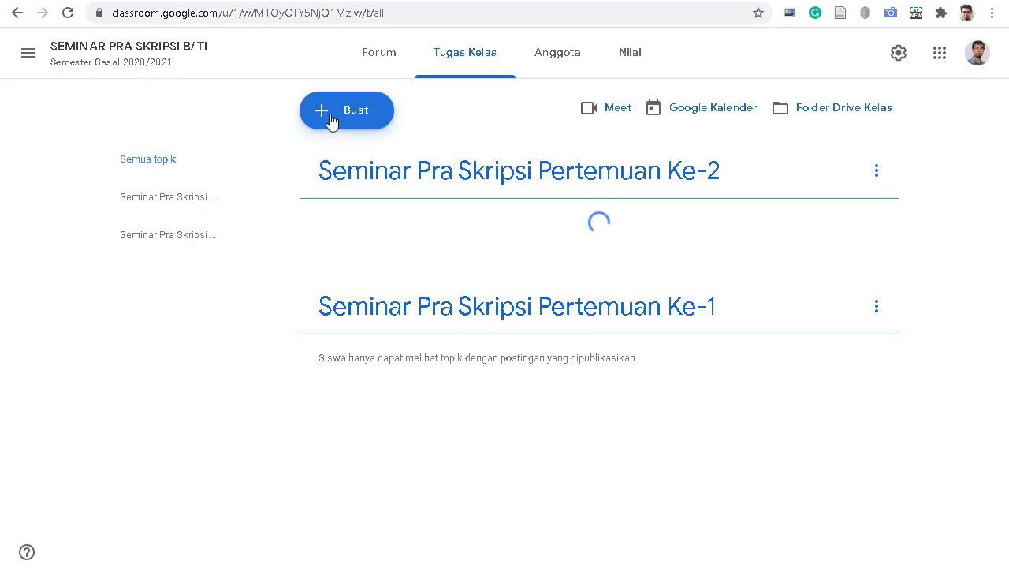
- Add a third classwork topic named "Seminar Pra Skripsi Pertemuan Ke-3"
click(331, 121)
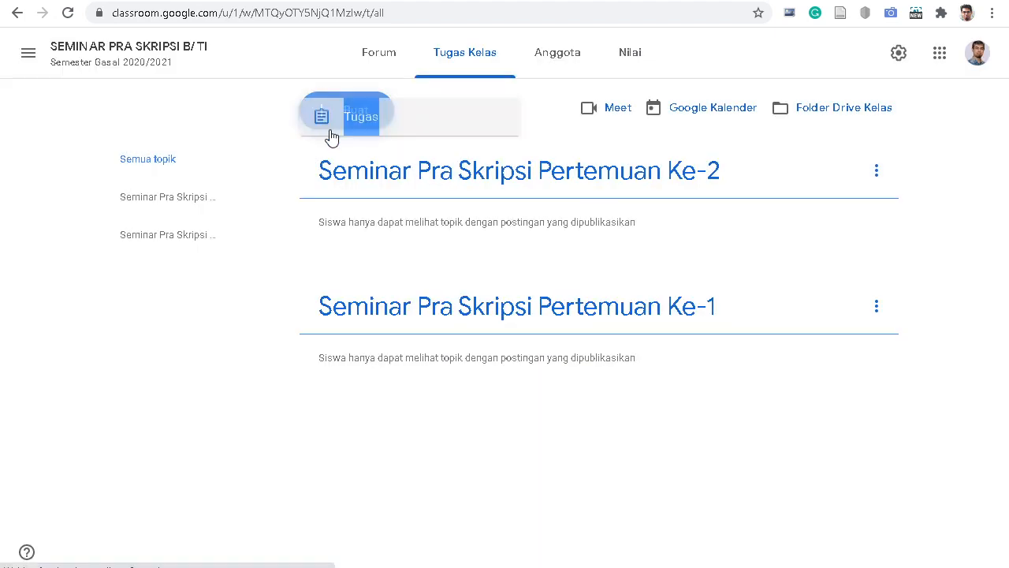
click(372, 359)
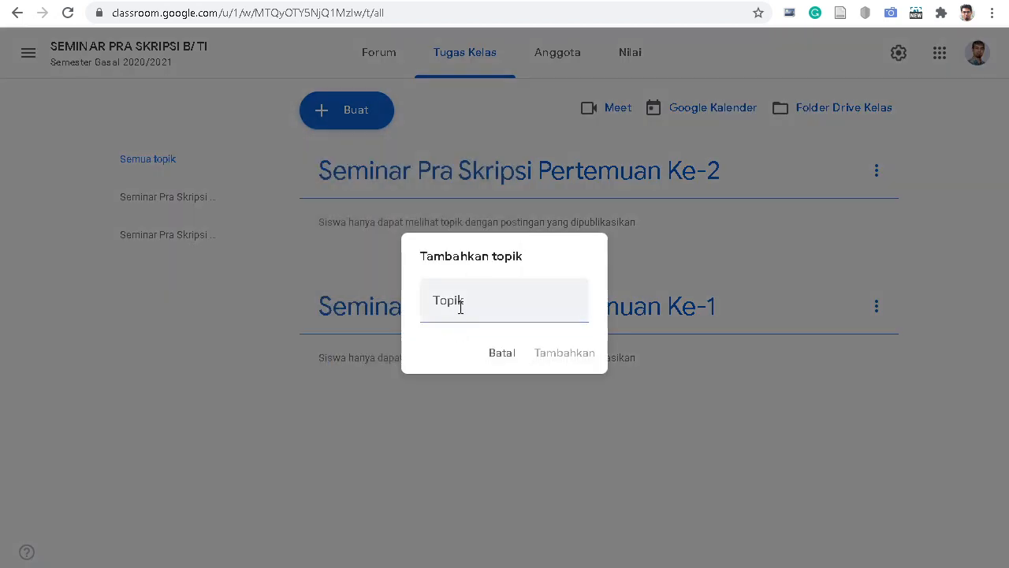
click(460, 303)
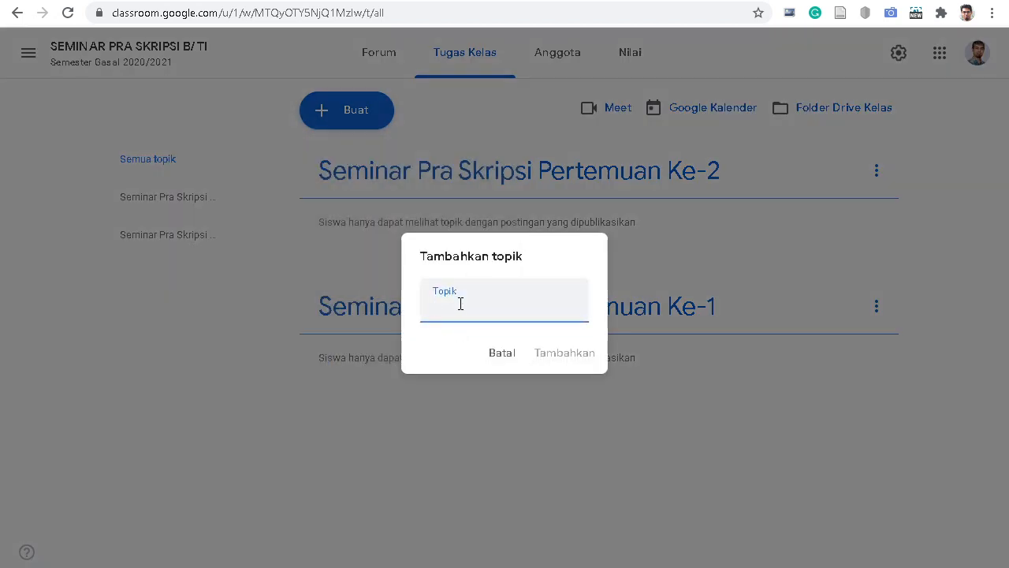
text(lihat)
key(BackSpace)
key(BackSpace)
key(BackSpace)
key(BackSpace)
key(BackSpace)
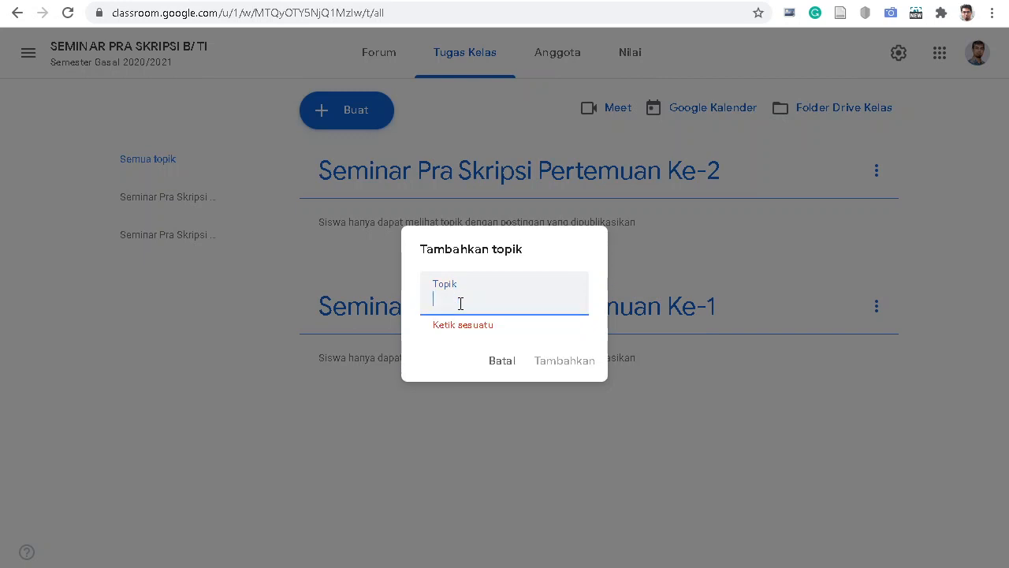
text(Seminat=)
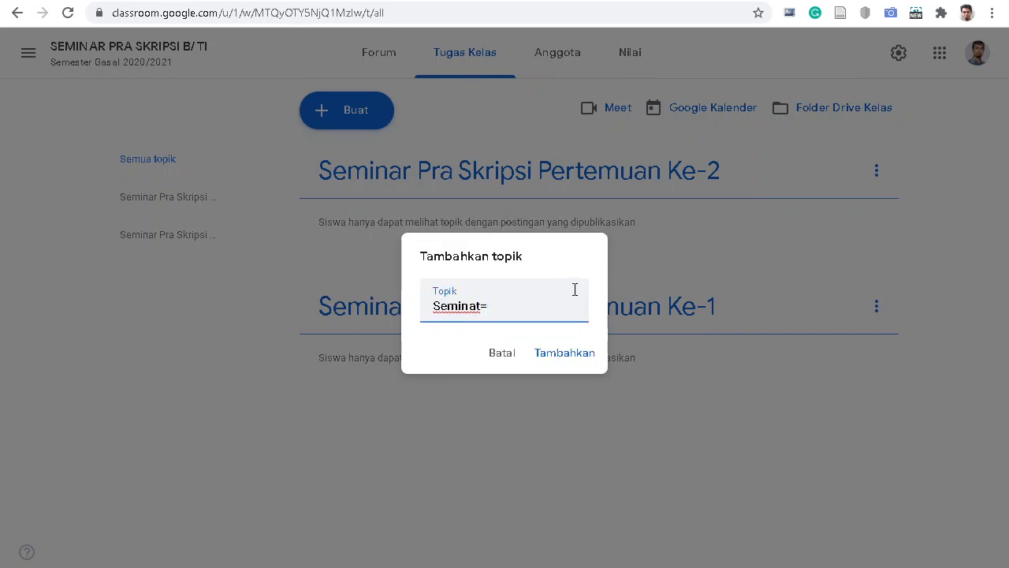
key(BackSpace)
text(r)
text( Pra)
text( Skripsi )
text(Pertemuan Ke)
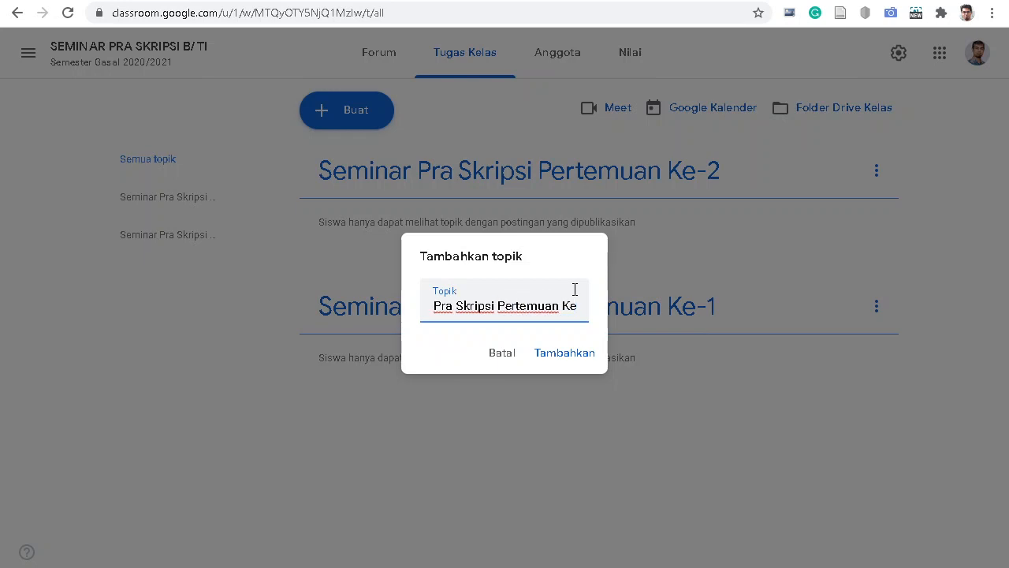
text(-3)
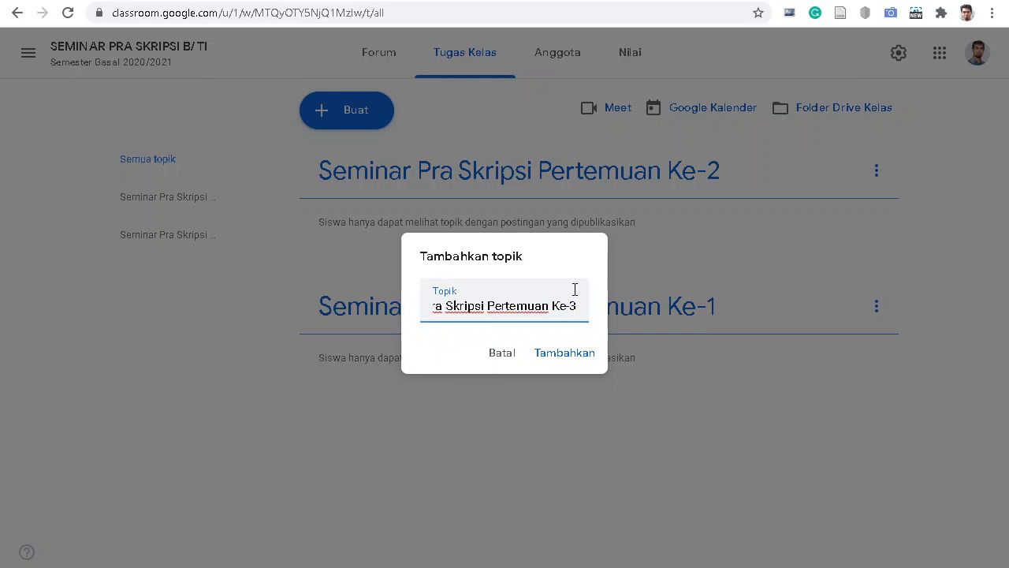
click(562, 357)
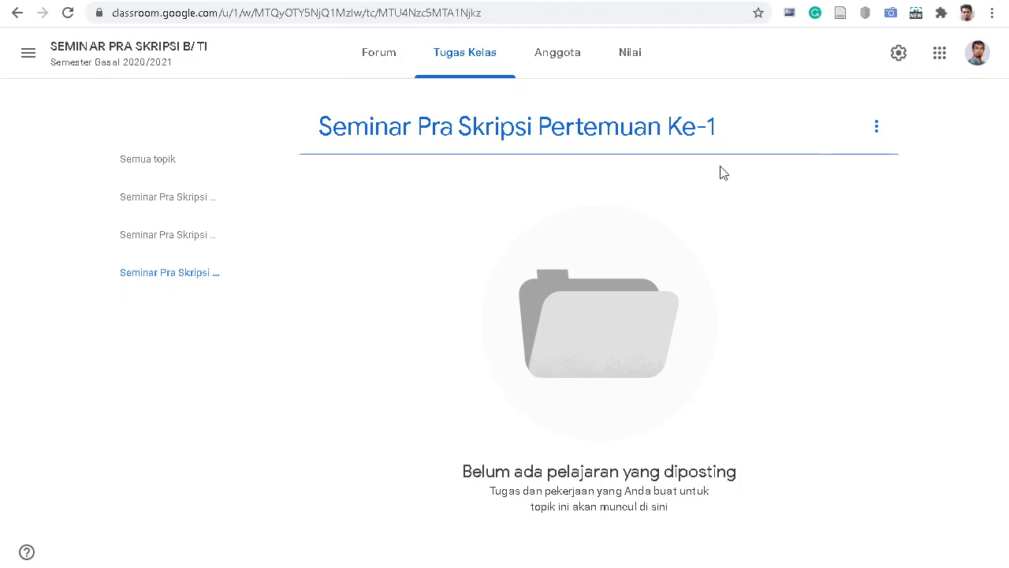
- Check the options available for the Pertemuan Ke-1 topic and return to the list of all topics
click(881, 129)
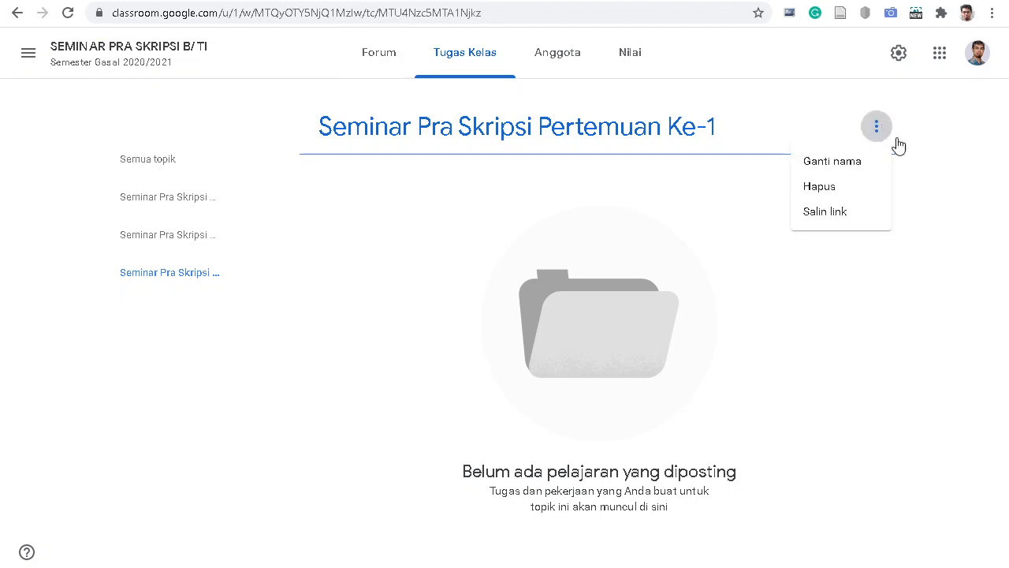
key(Escape)
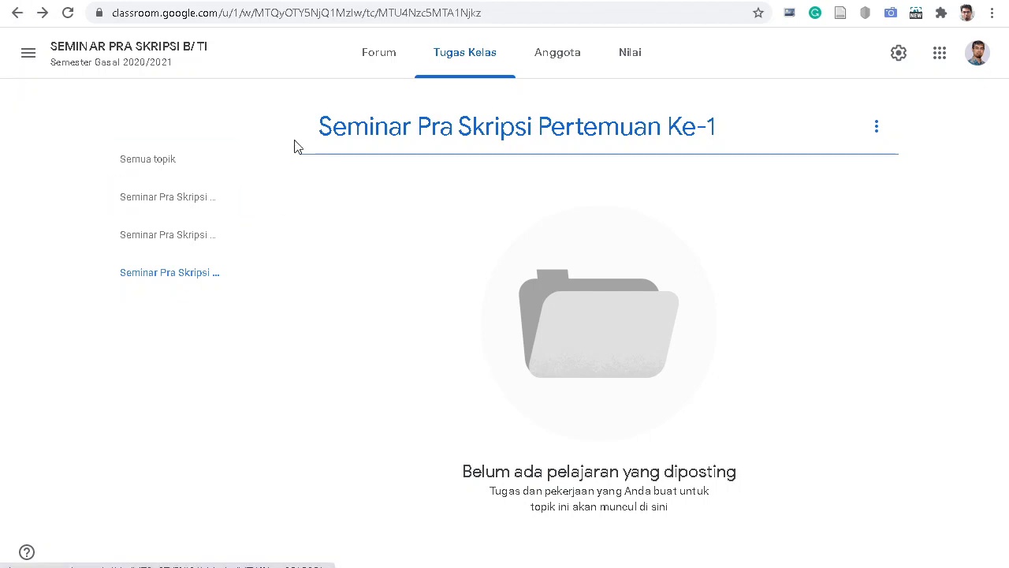
click(17, 13)
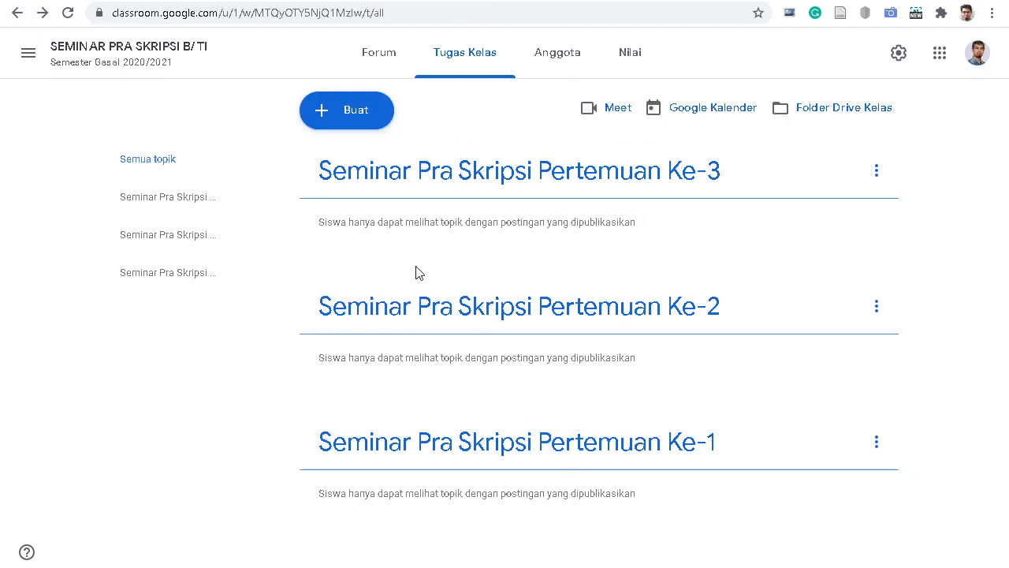
- Create a new classwork material (Materi) titled "Materi Seminar Pra Skripsi Pertemuan Ke-1"
click(340, 118)
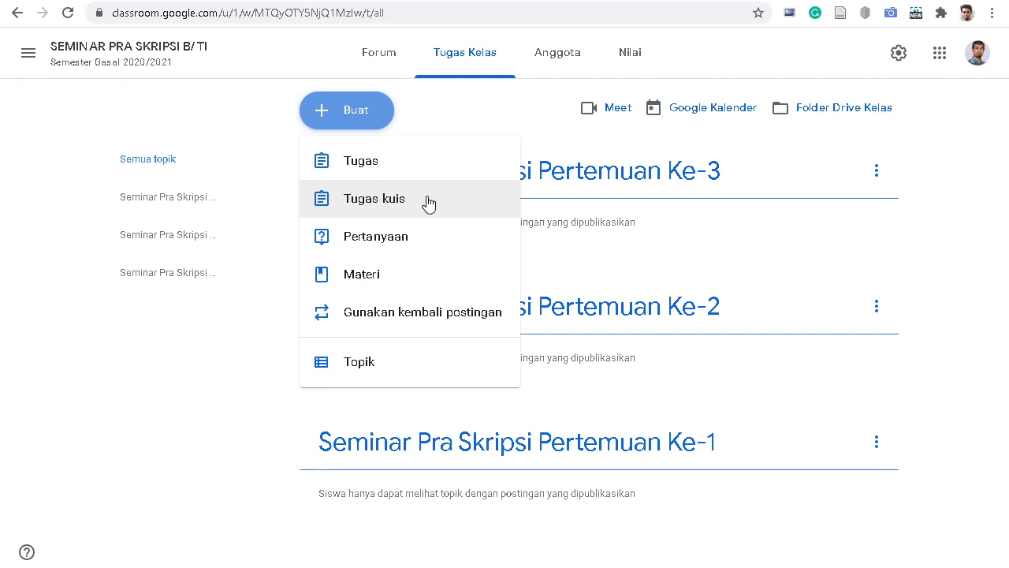
click(400, 275)
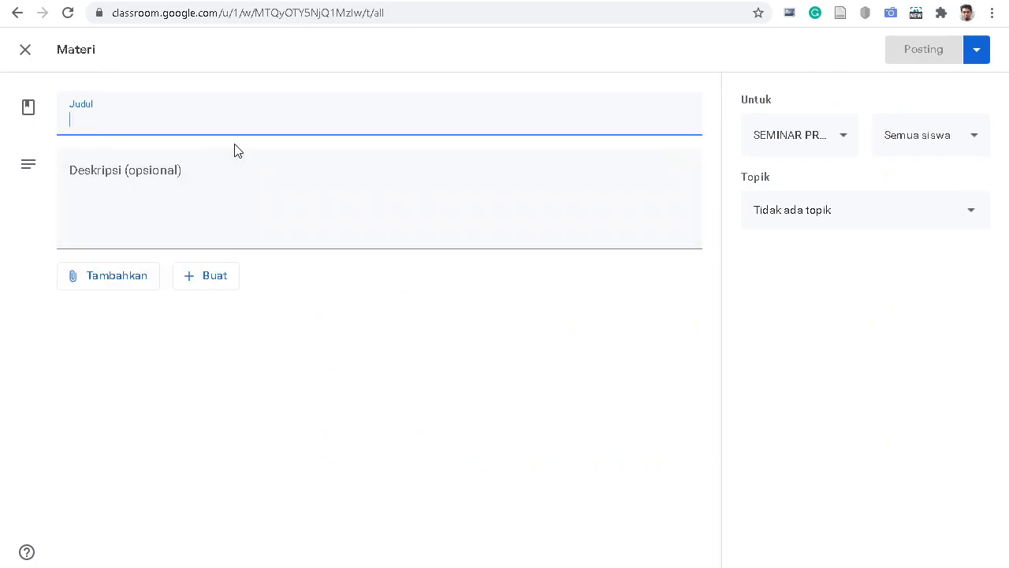
text(materi)
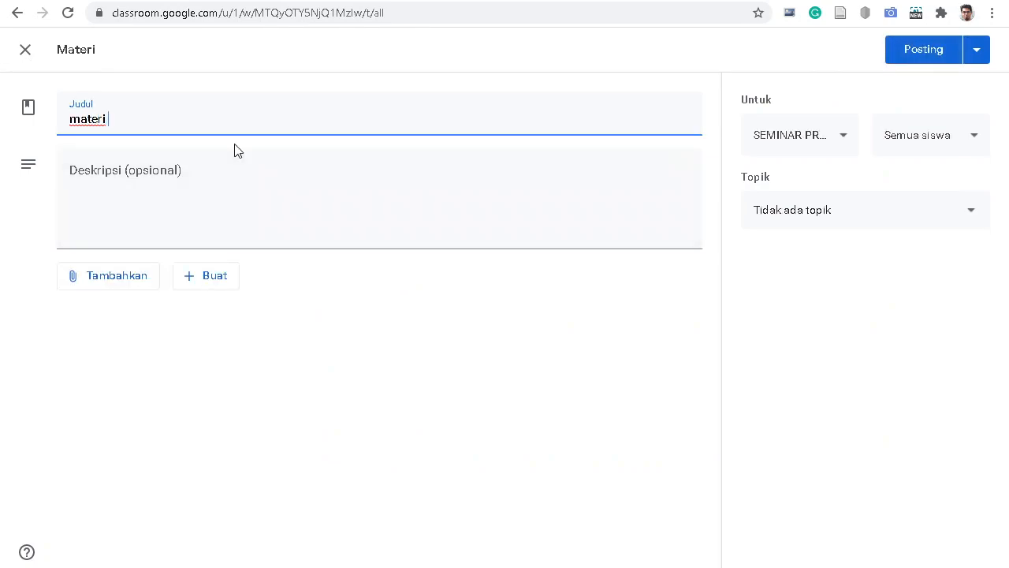
key(BackSpace)
key(BackSpace)
key(BackSpace)
key(BackSpace)
key(BackSpace)
key(BackSpace)
text(M)
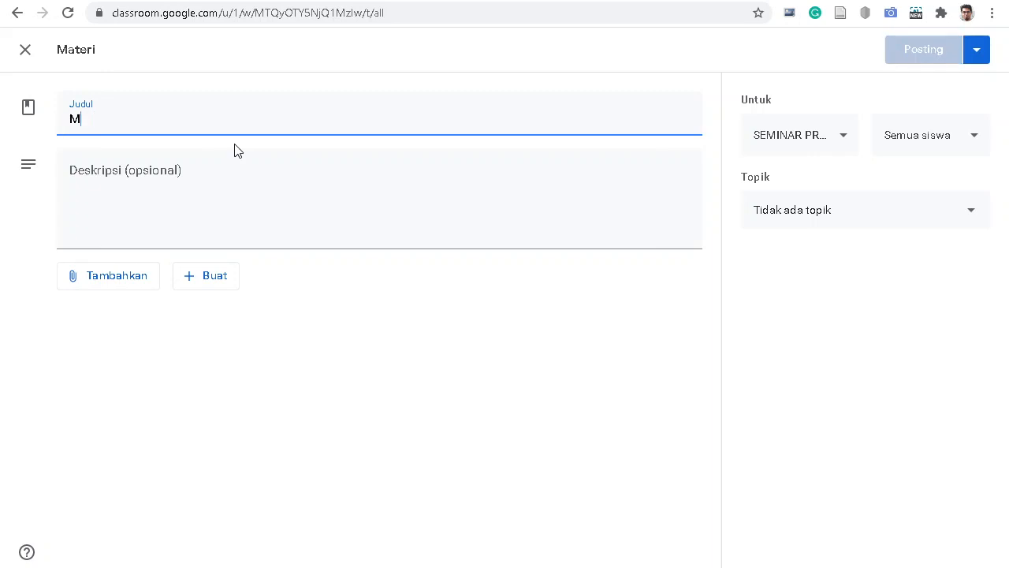
text(ateri Sem)
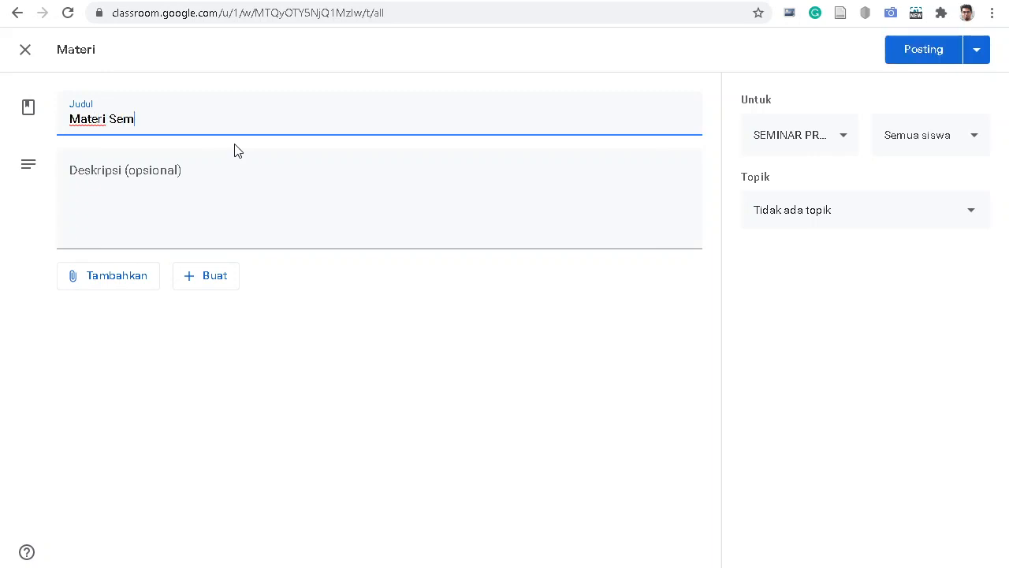
text(inar Pra Skripsi)
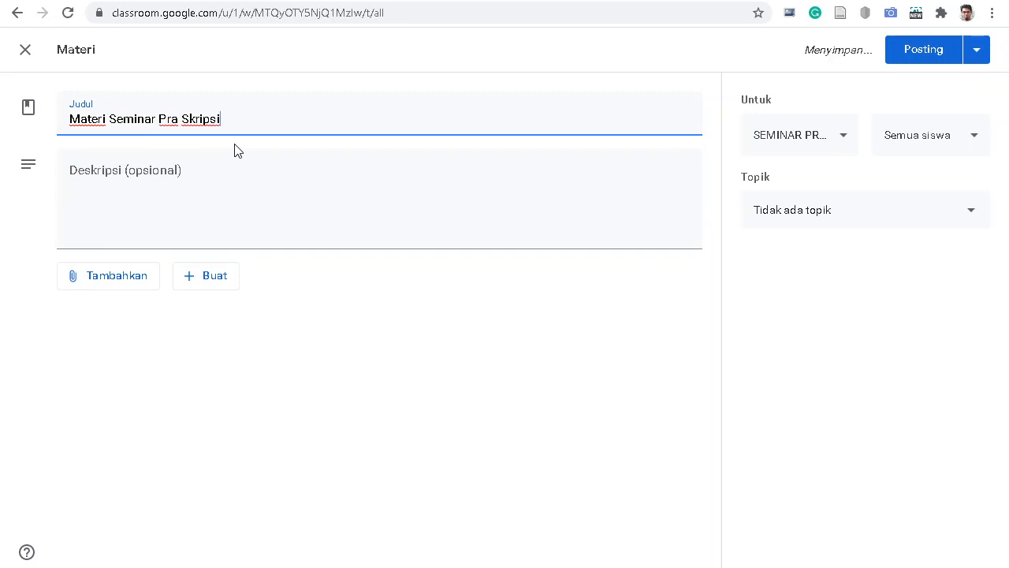
text( Pertemuan )
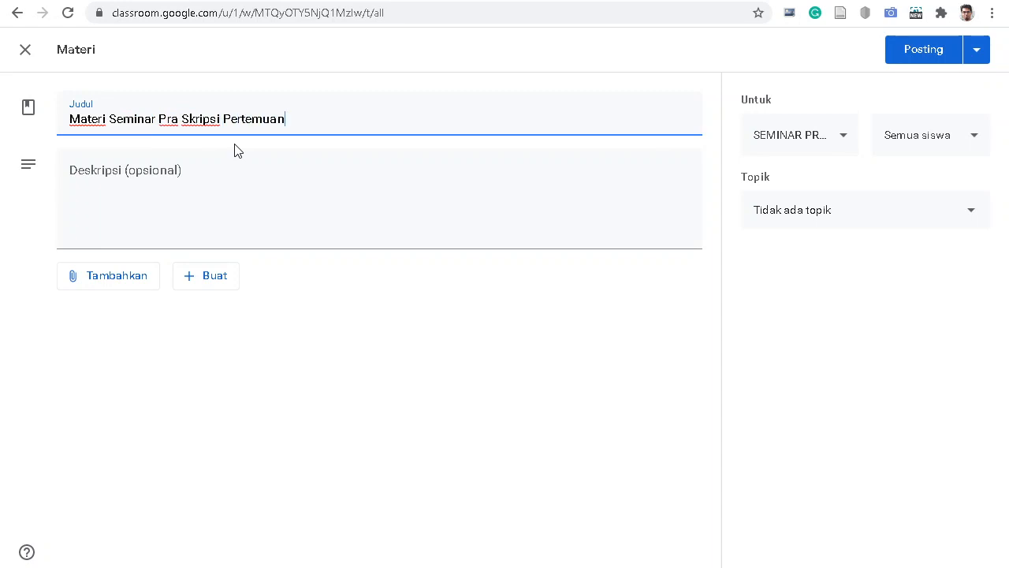
text(Ke-1)
- Enter the material's description as "materi ini berjudul pedoman penulisan laporan skripsi"
click(212, 184)
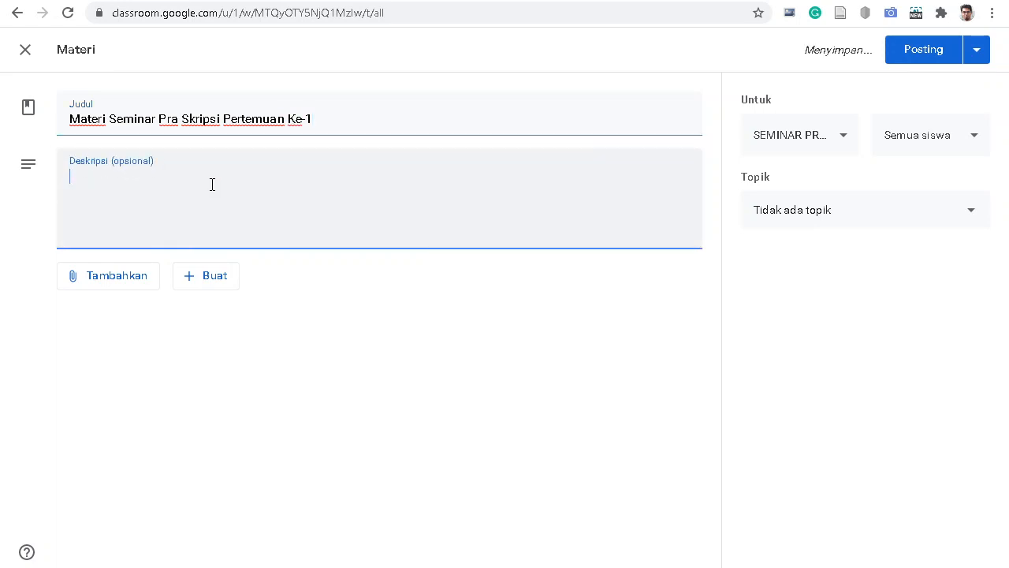
text(materi ini m)
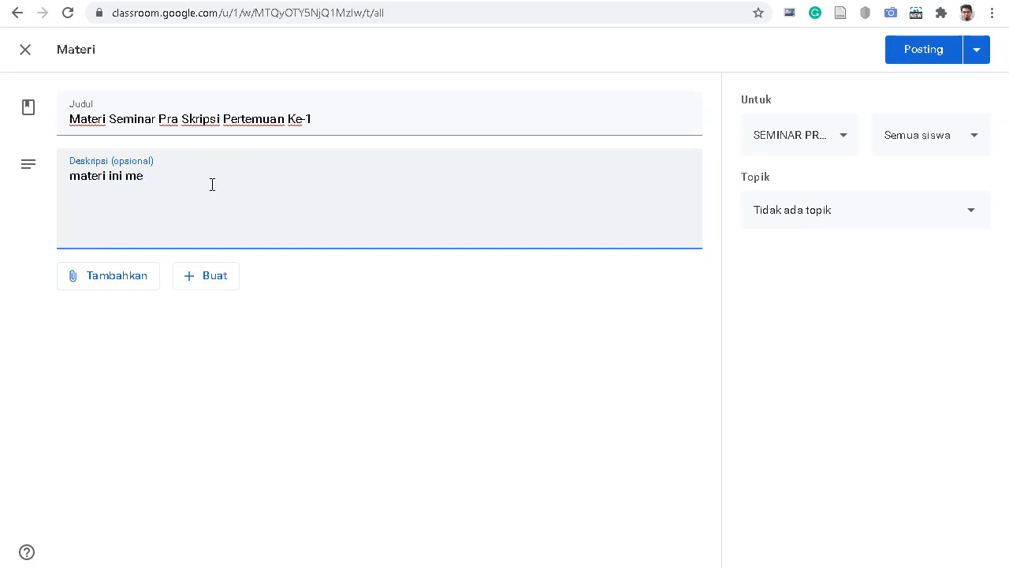
key(BackSpace)
text(berjudul)
text( pedoman)
text( pemu)
text(lisa)
text(n laporan )
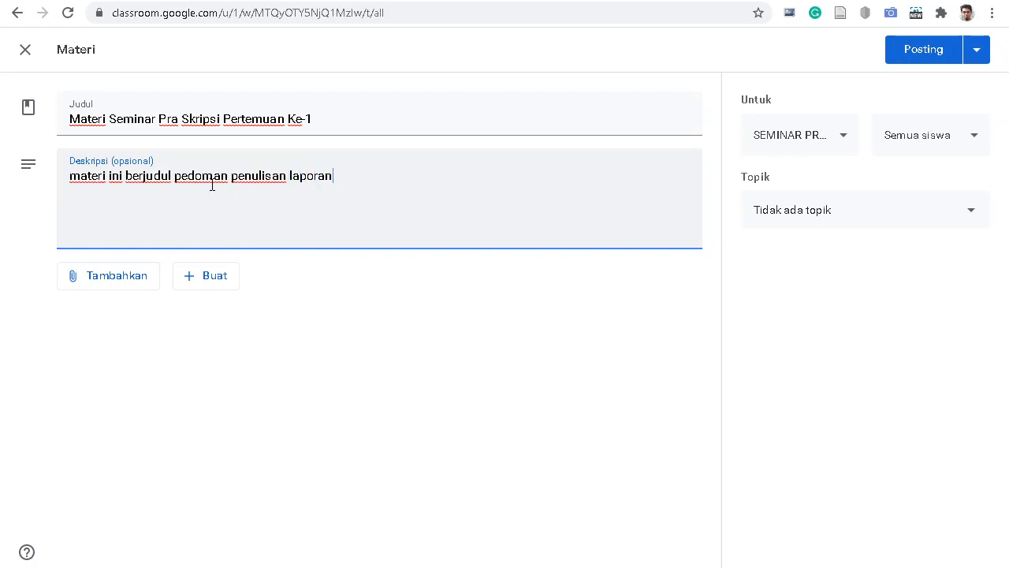
text(skripsi)
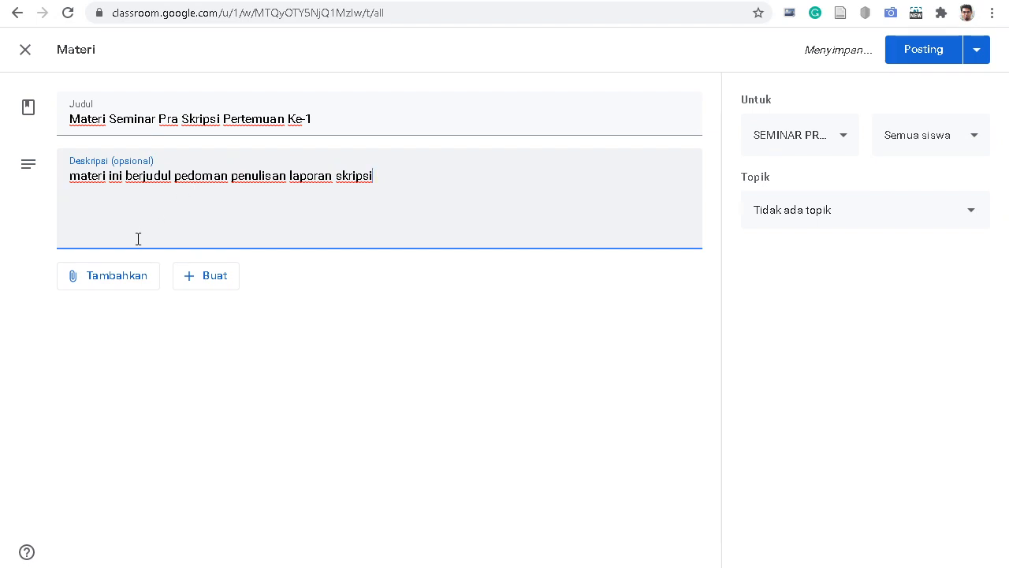
- Upload the file "Penulisan PKTI_TA_Skripsi rev 2020 (2).pdf" from the computer's Music folder as an attachment to the material
click(118, 282)
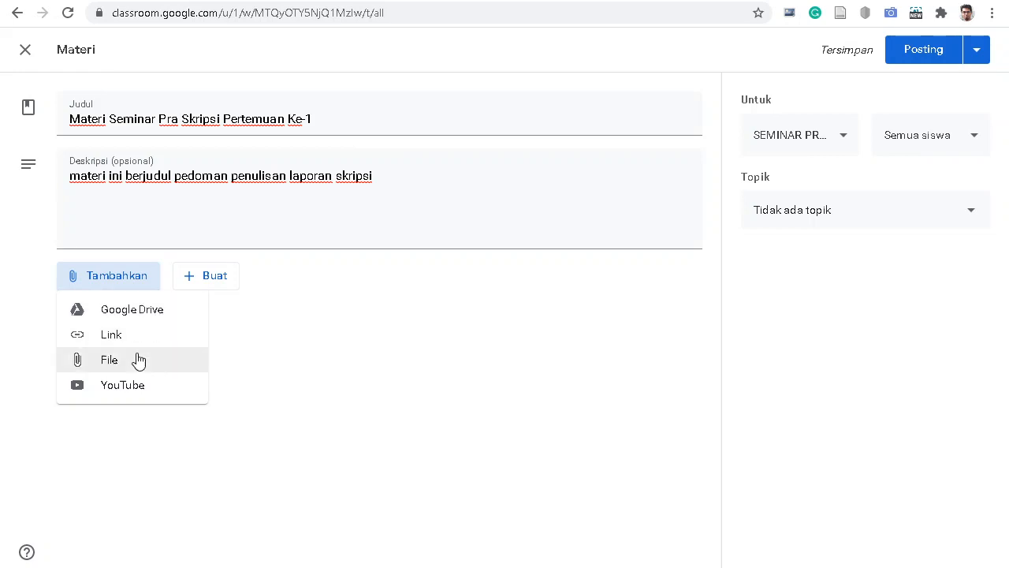
click(133, 362)
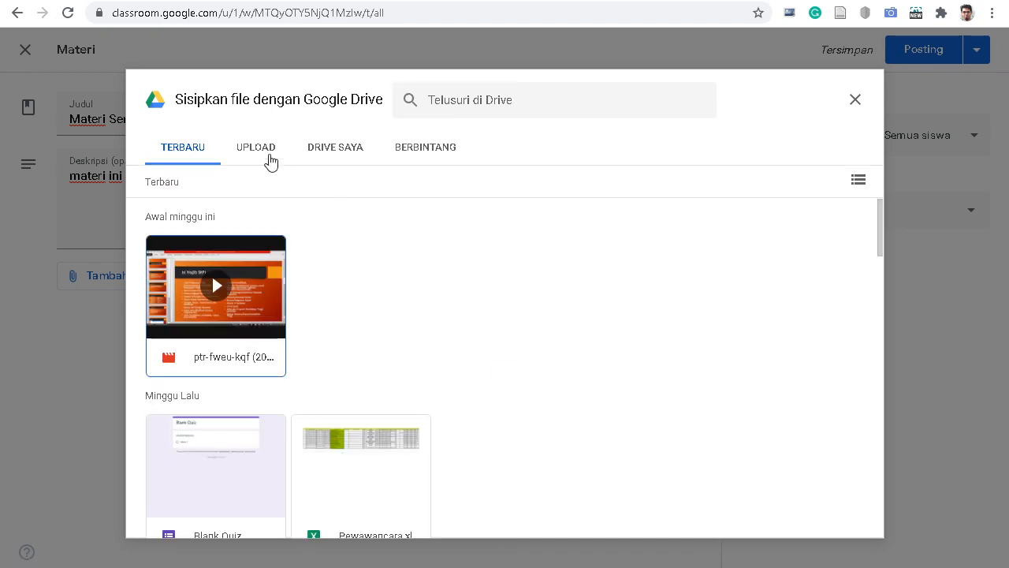
click(260, 150)
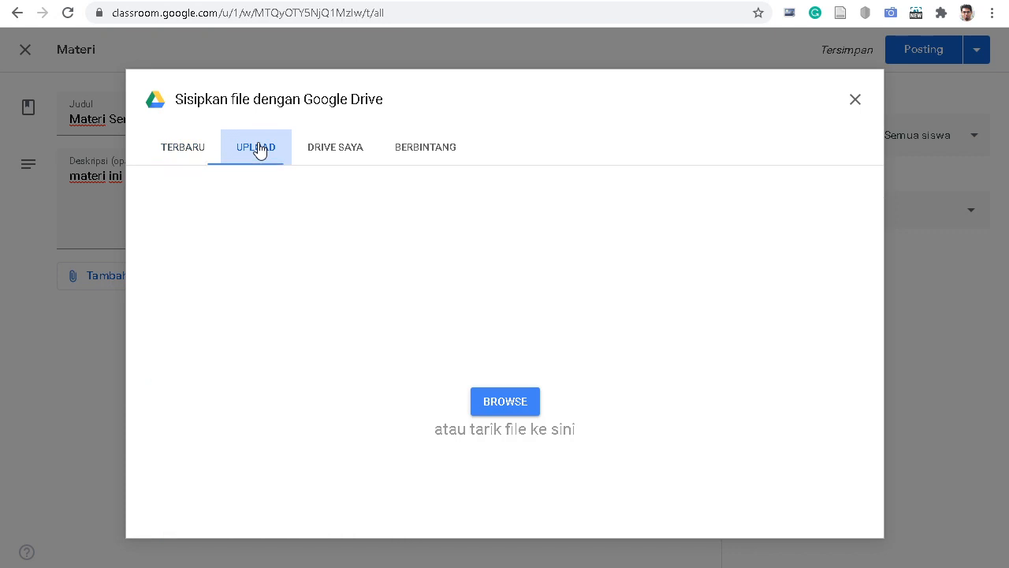
click(516, 403)
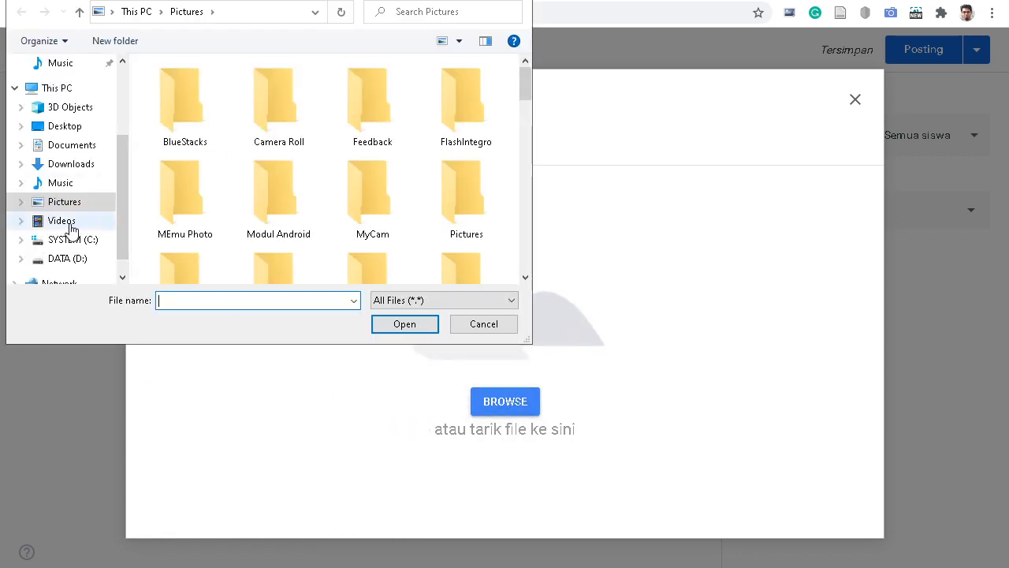
click(60, 182)
click(378, 206)
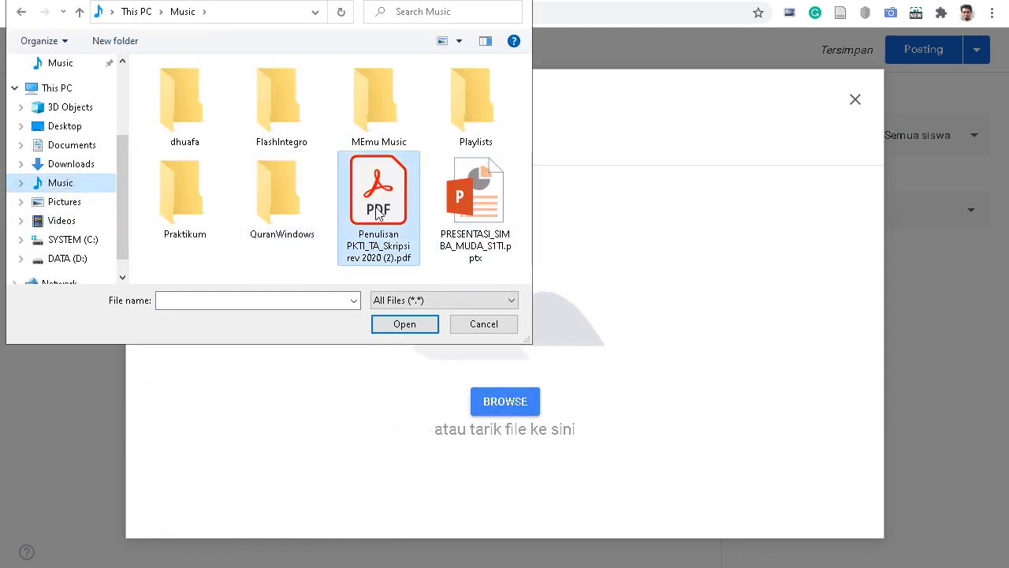
click(404, 324)
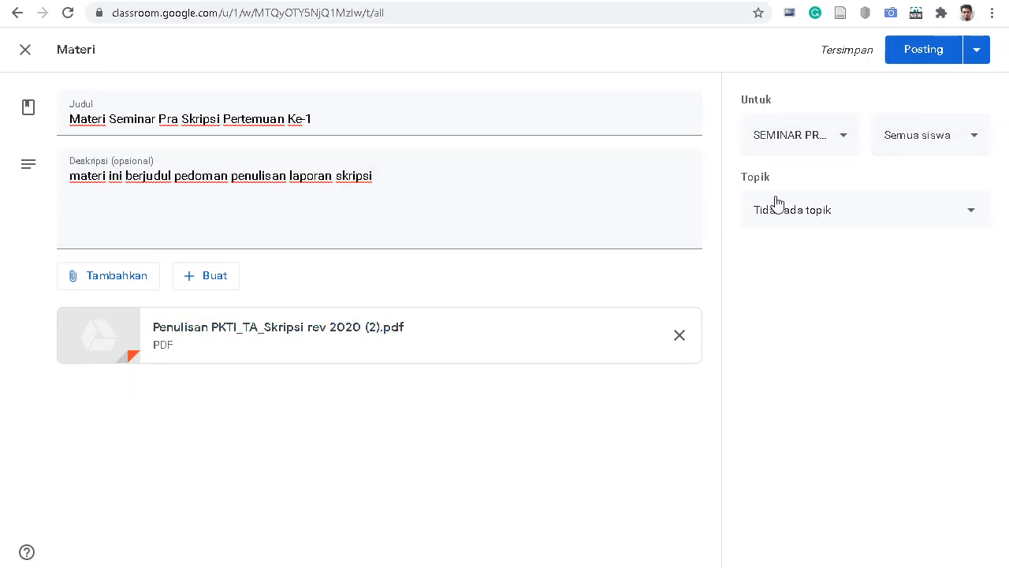
- Assign the material to the topic "Seminar Pra Skripsi Pertemuan Ke-1" and schedule it for 7 Sep 2020 at 10.20
click(975, 218)
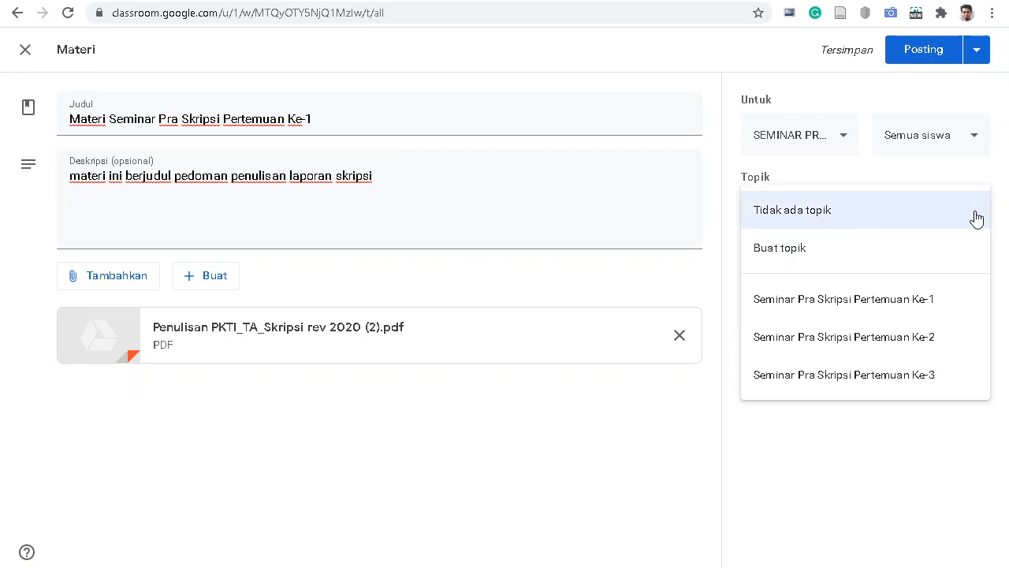
click(933, 308)
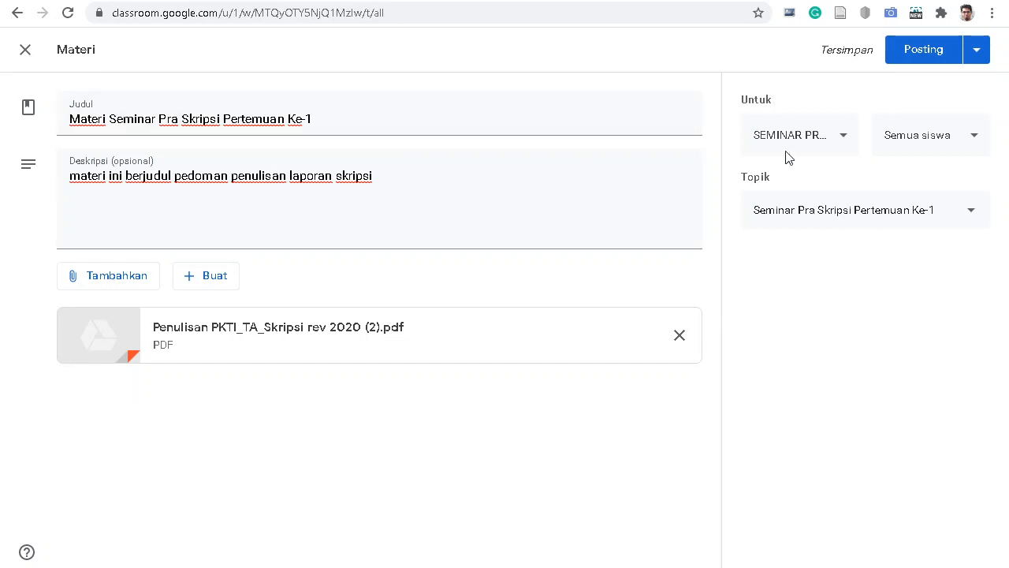
click(979, 55)
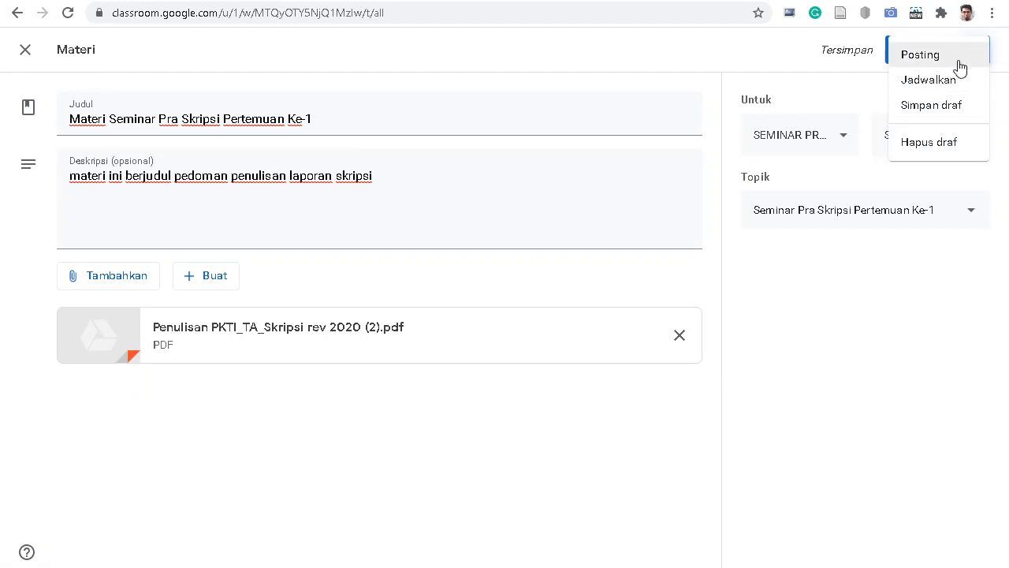
click(848, 87)
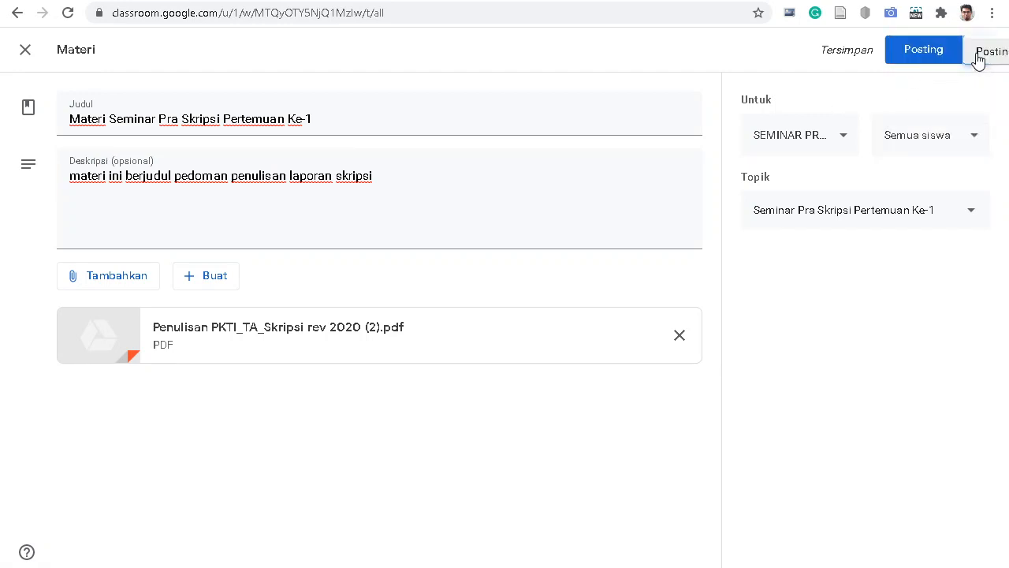
click(978, 62)
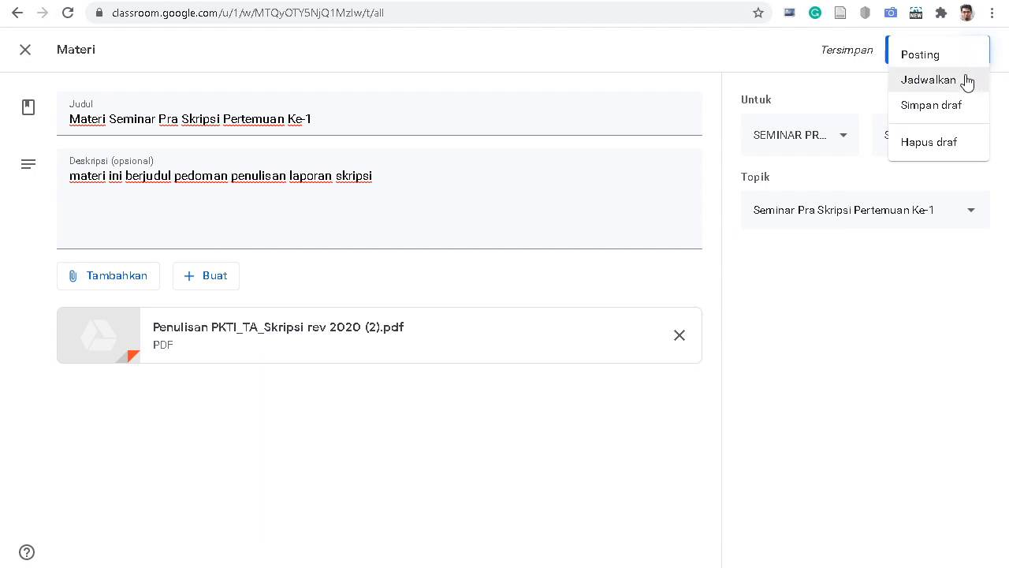
click(967, 83)
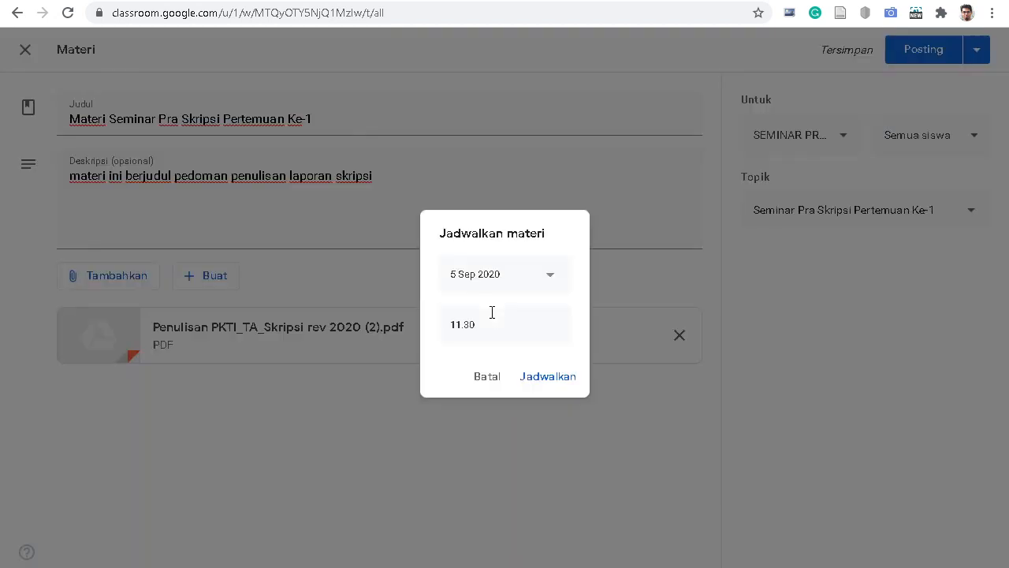
click(538, 289)
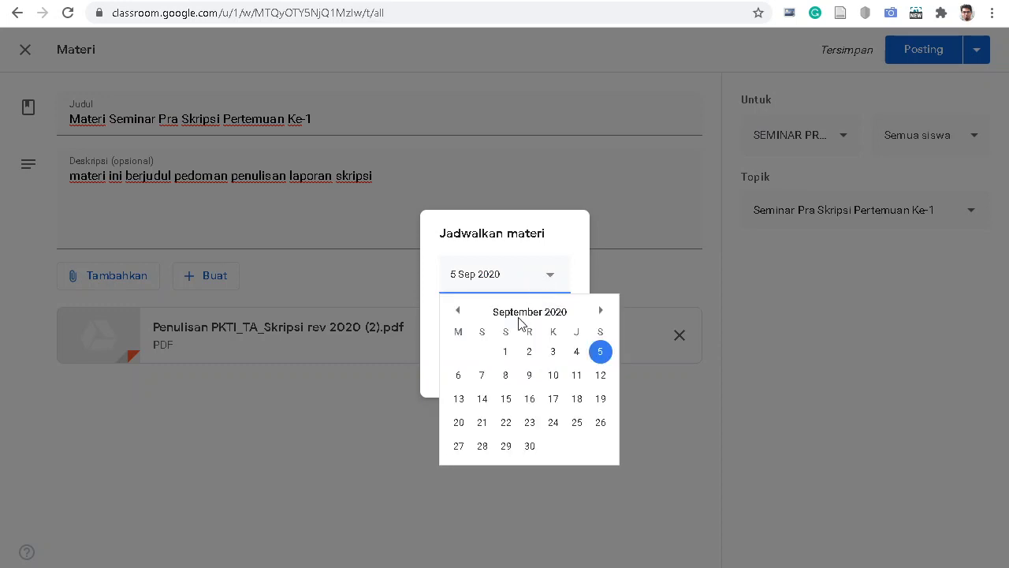
click(483, 378)
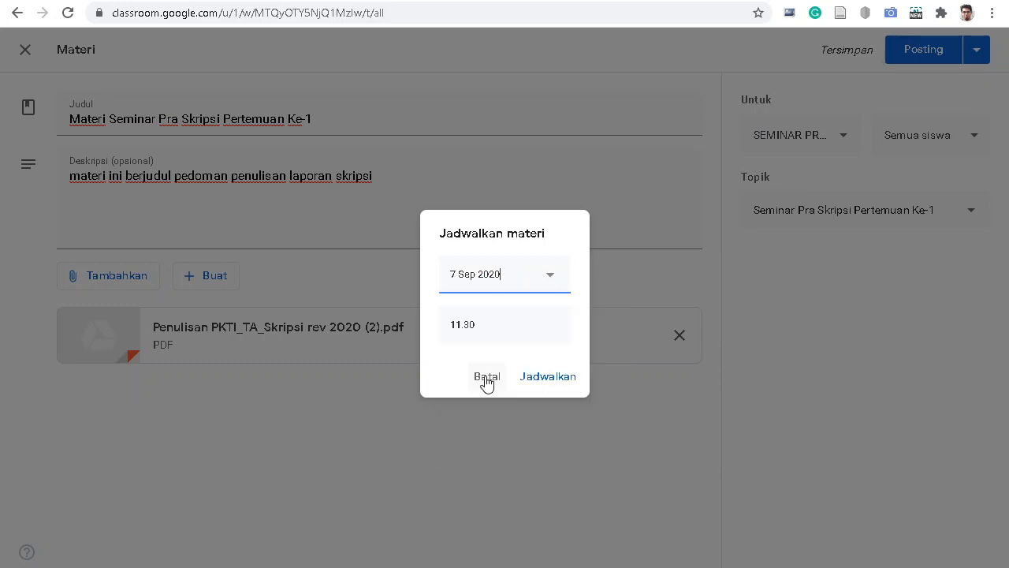
click(486, 327)
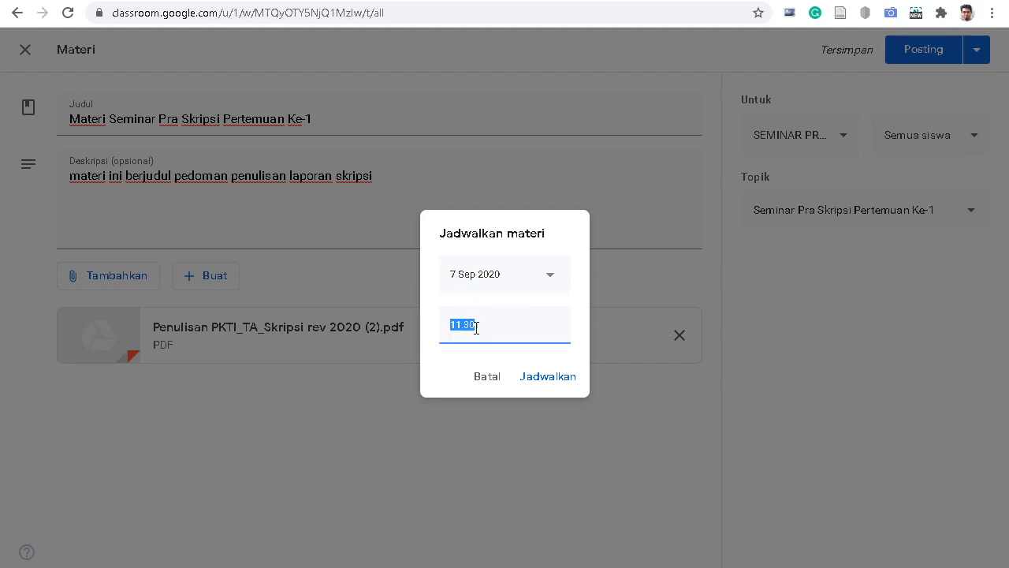
text(10.20)
click(550, 376)
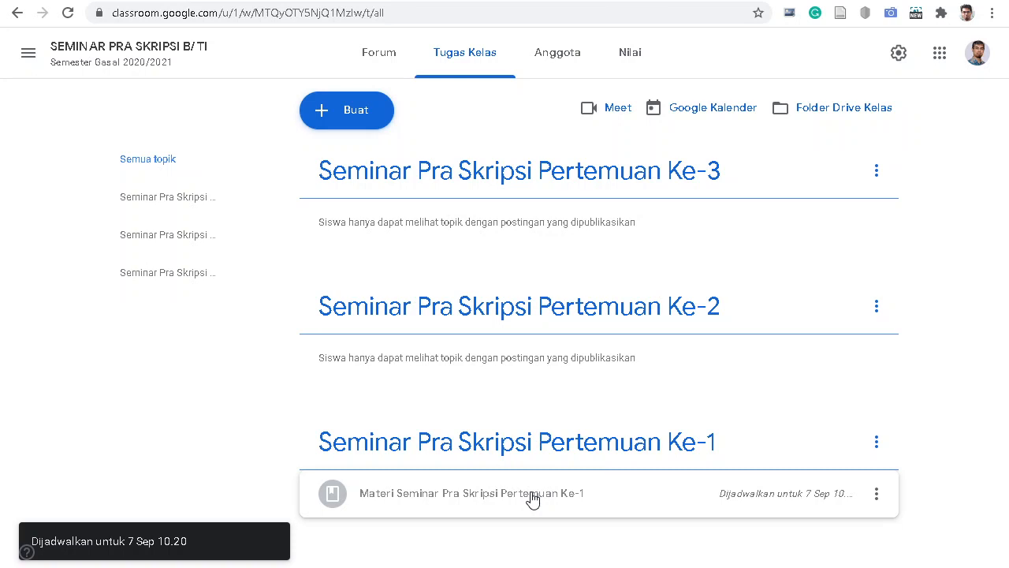
- Create a new classwork question (Pertanyaan) reading "Apa itu Skripsi?" with the multiple-choice answer type (Pilihan ganda)
click(339, 122)
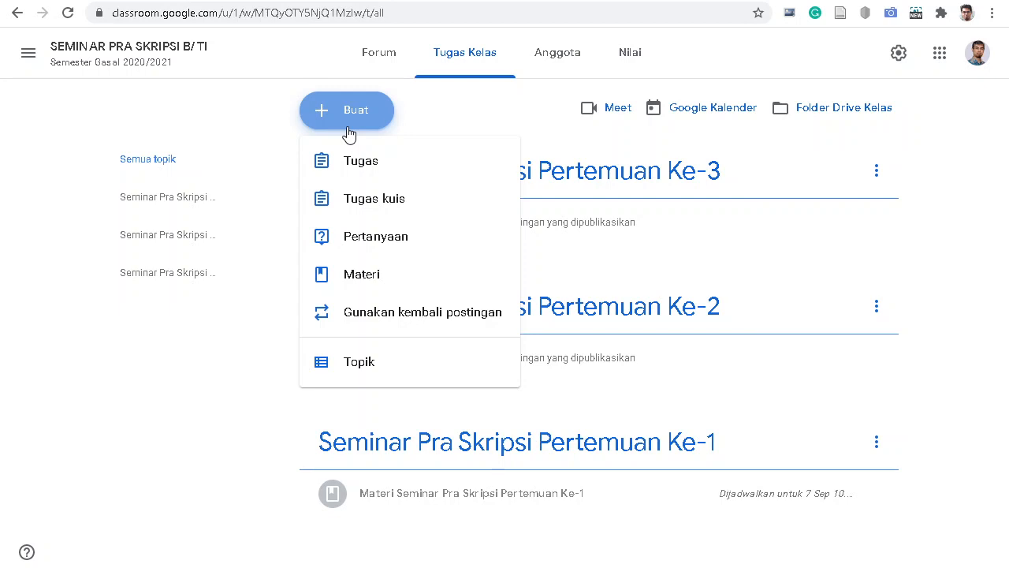
click(385, 242)
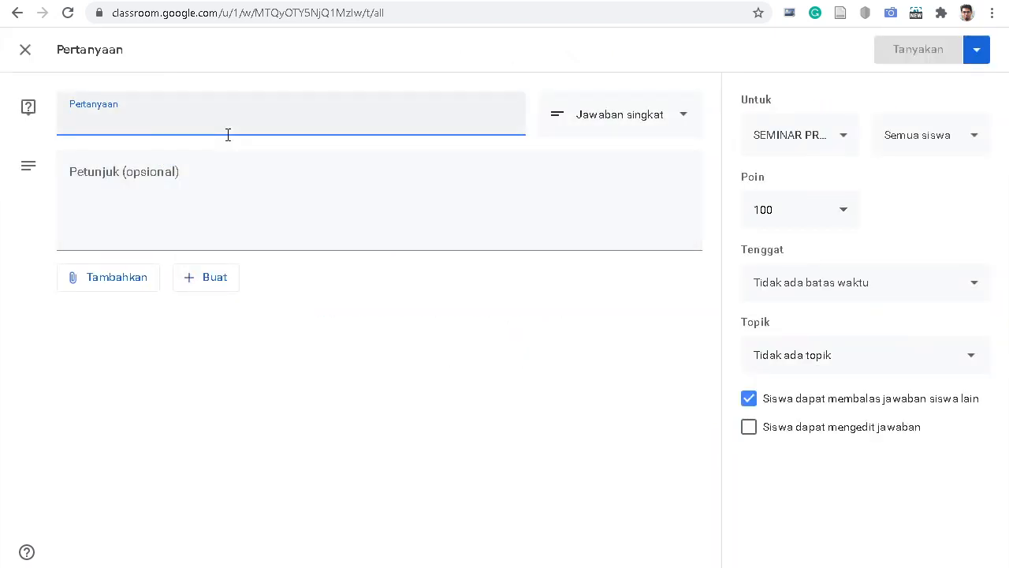
text(Apa)
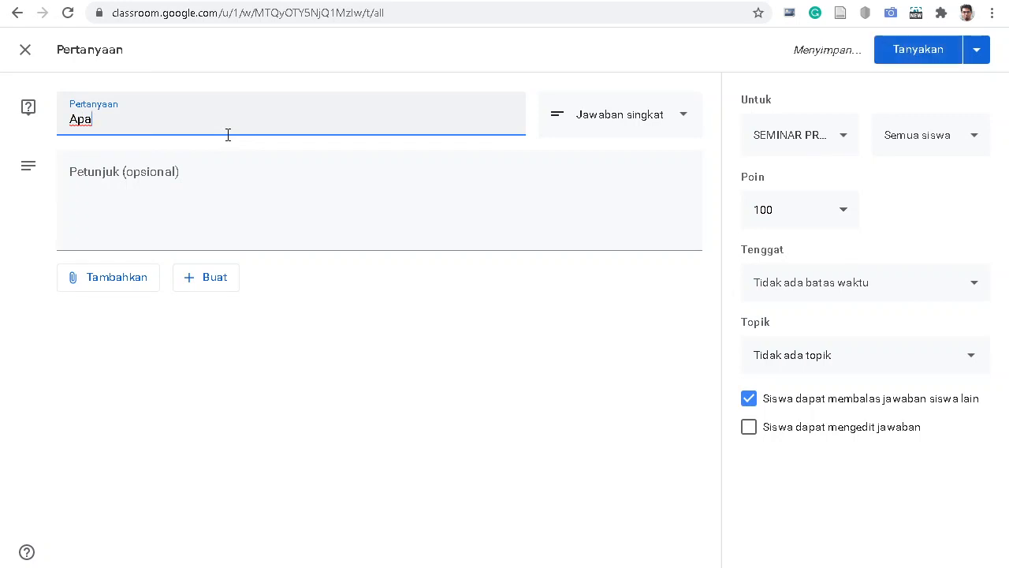
text( itu Skripsi)
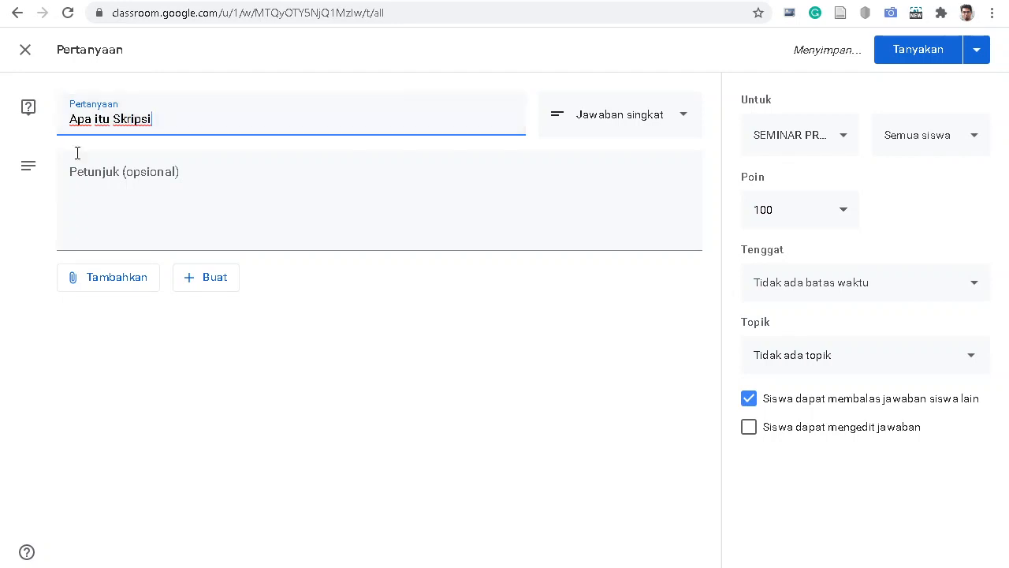
text(?)
click(685, 119)
click(632, 158)
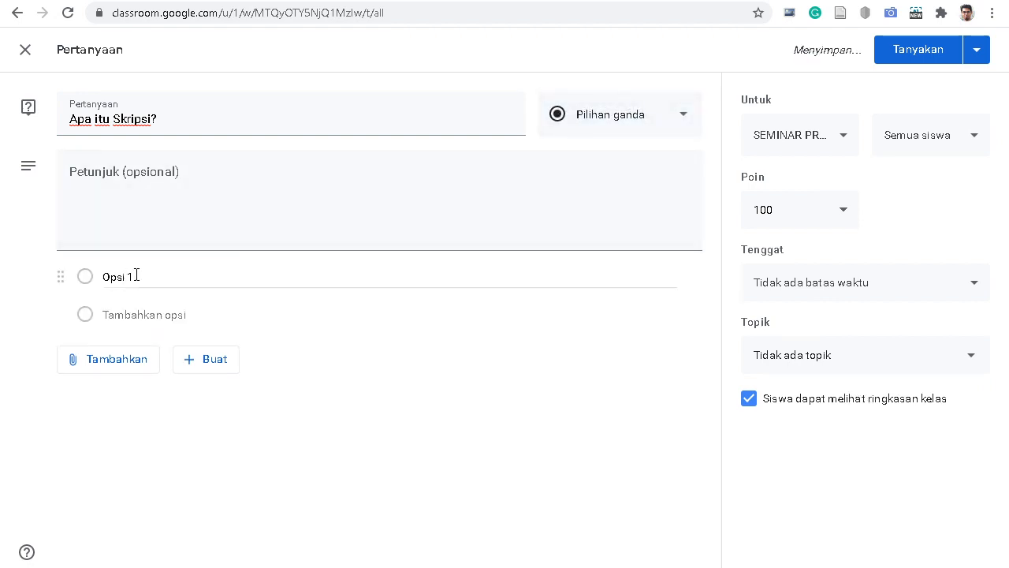
- Set the question's first answer option to "Beban Hidup"
click(137, 276)
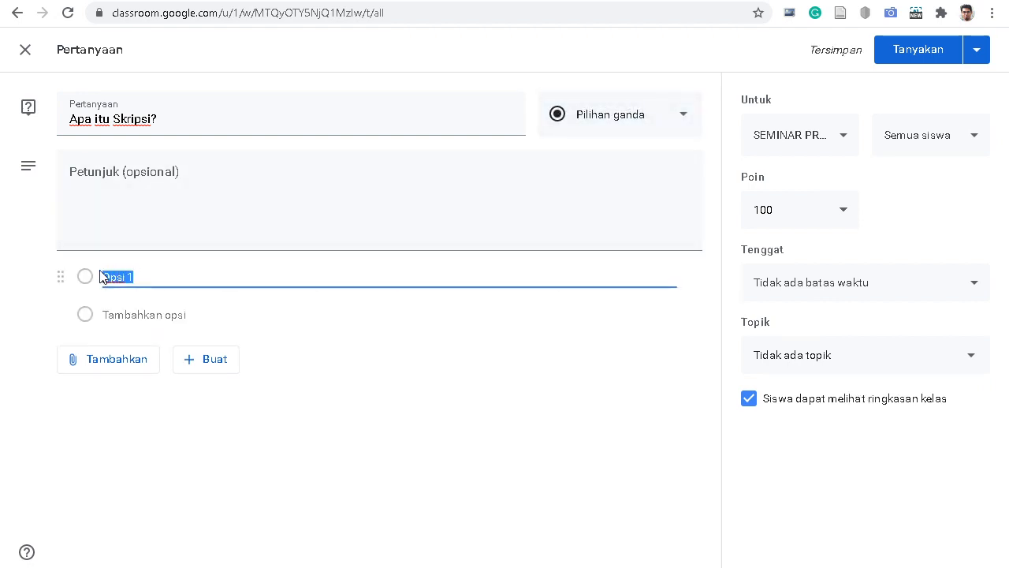
text(Se)
text(ban Hi)
text(dup)
- Add a second answer option reading "Something Fun" to the question
click(140, 322)
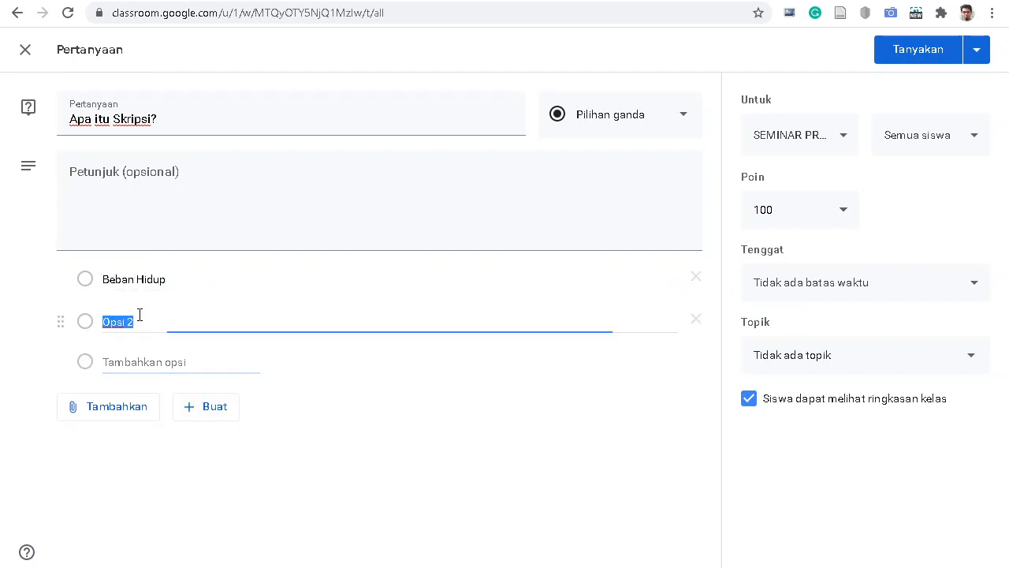
text(So)
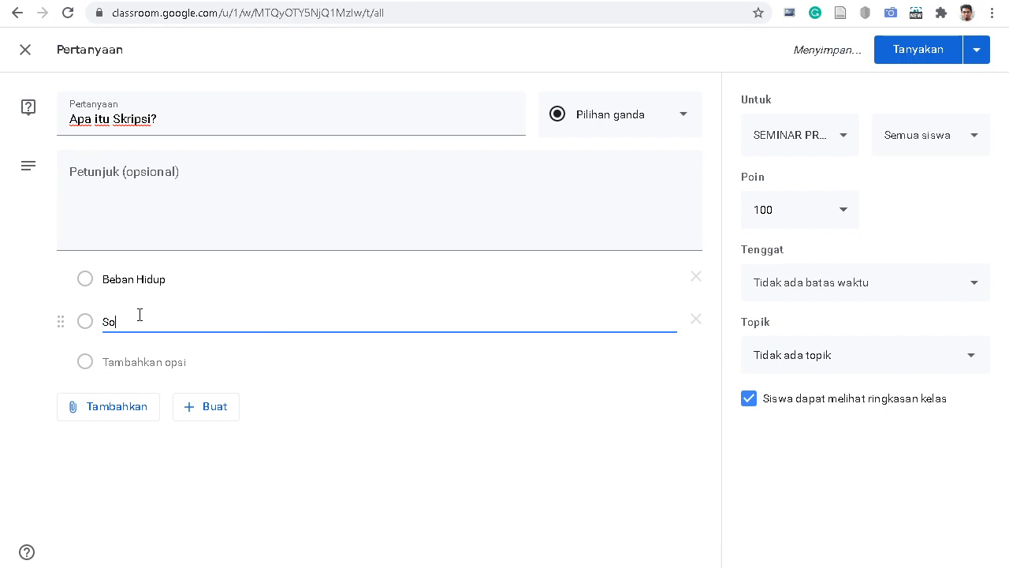
text(mething FUn)
key(BackSpace)
text(unFUn)
key(BackSpace)
key(BackSpace)
key(BackSpace)
text(un)
key(BackSpace)
key(BackSpace)
text(Fun)
- Add a third answer option reading "Karya Ilmiah" to the question
click(137, 361)
text(Ka)
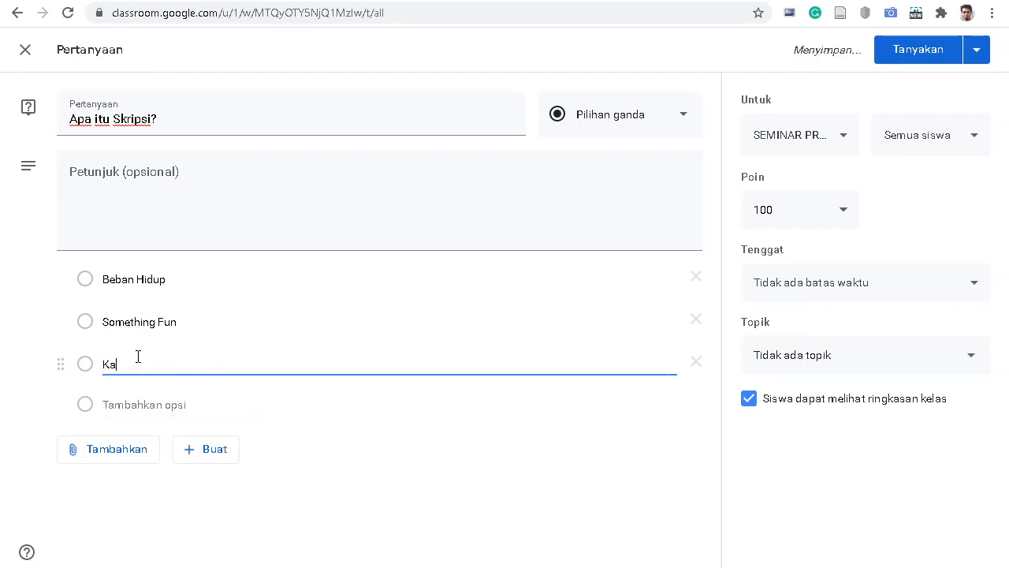
text(rya Ilmiah)
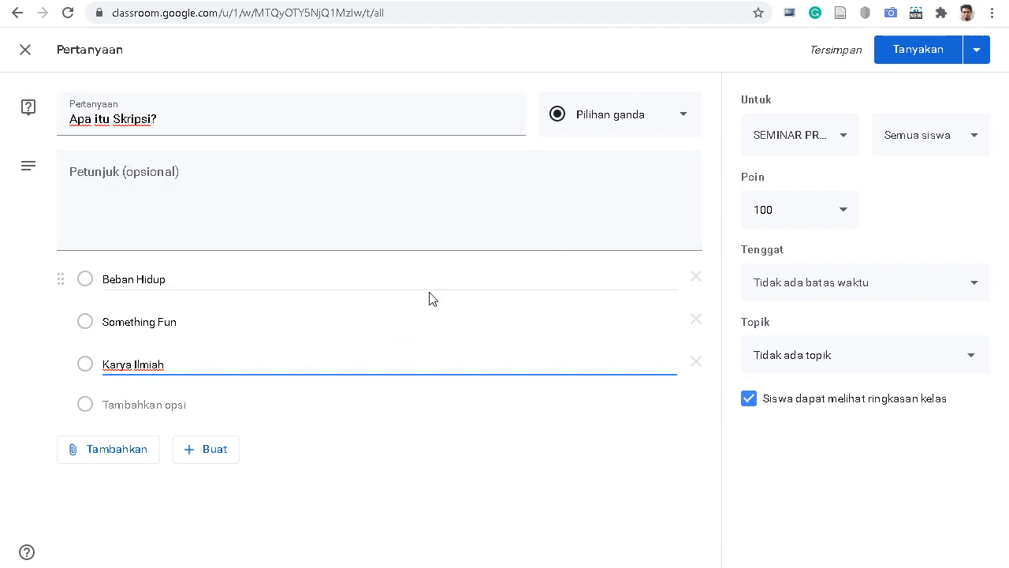
- Schedule the question "Apa itu Skripsi?" for 7 Sep 2020 at 10.50
click(986, 54)
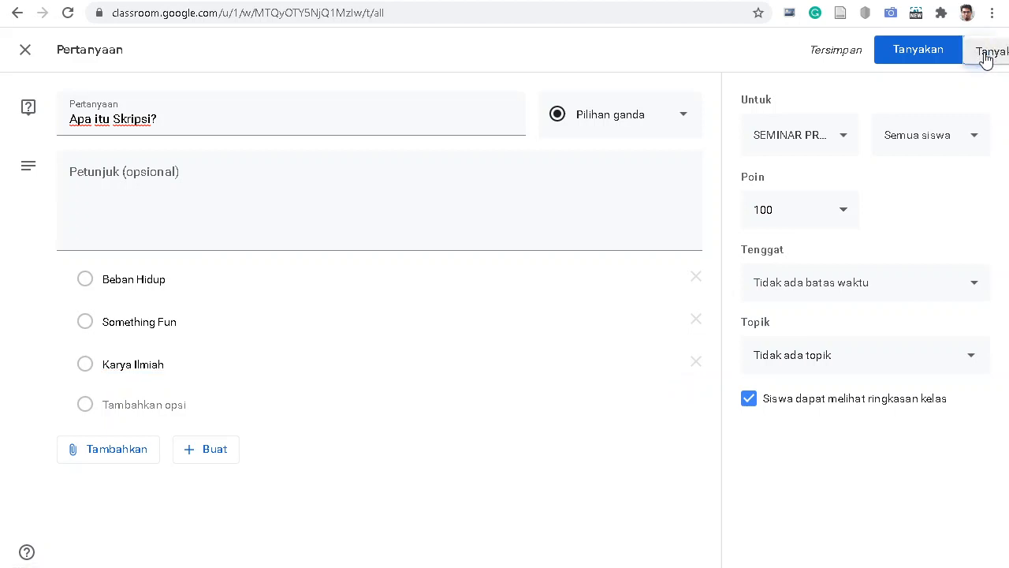
click(986, 55)
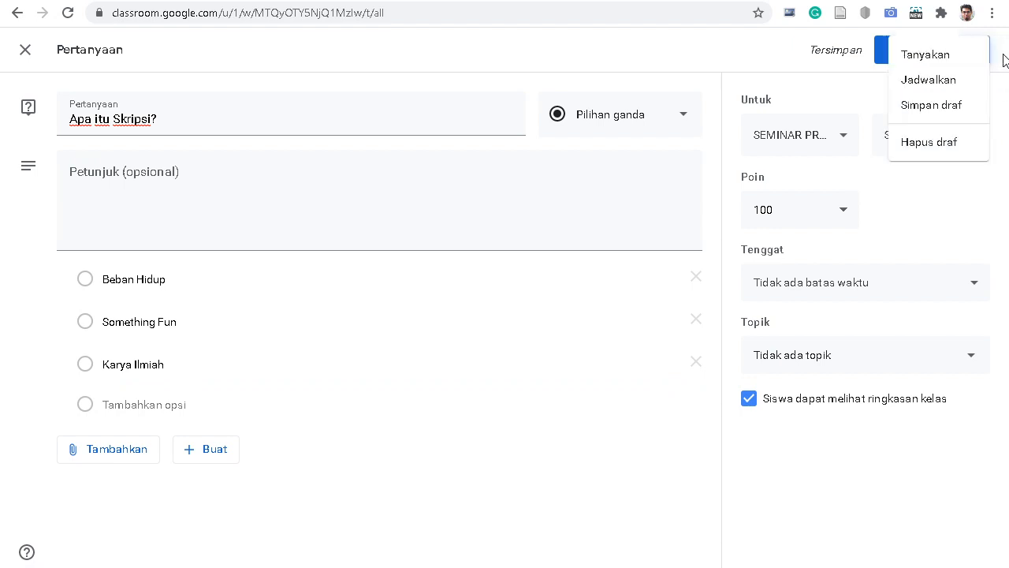
click(966, 83)
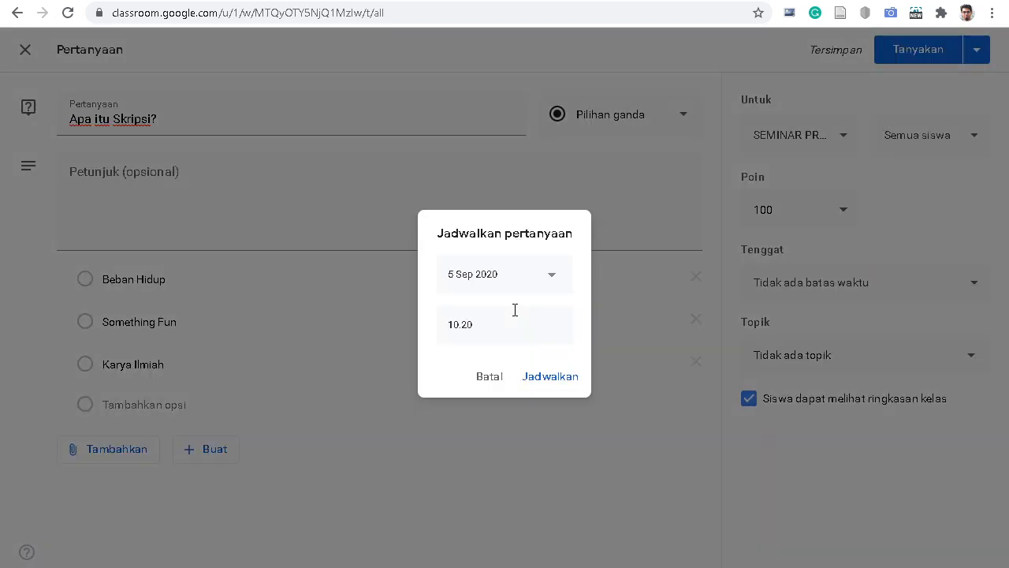
click(553, 276)
click(480, 376)
click(496, 328)
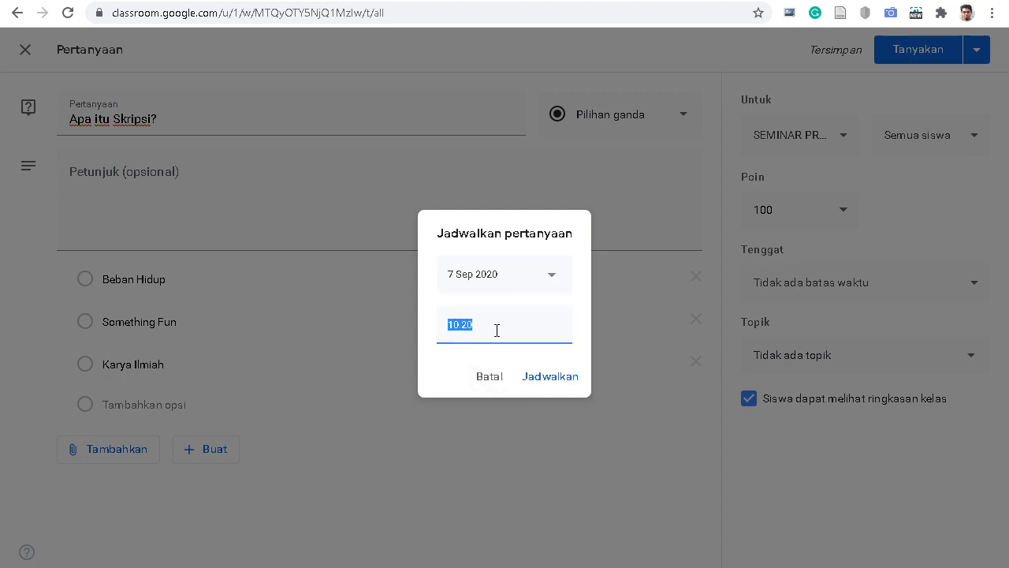
text(10.50)
click(548, 380)
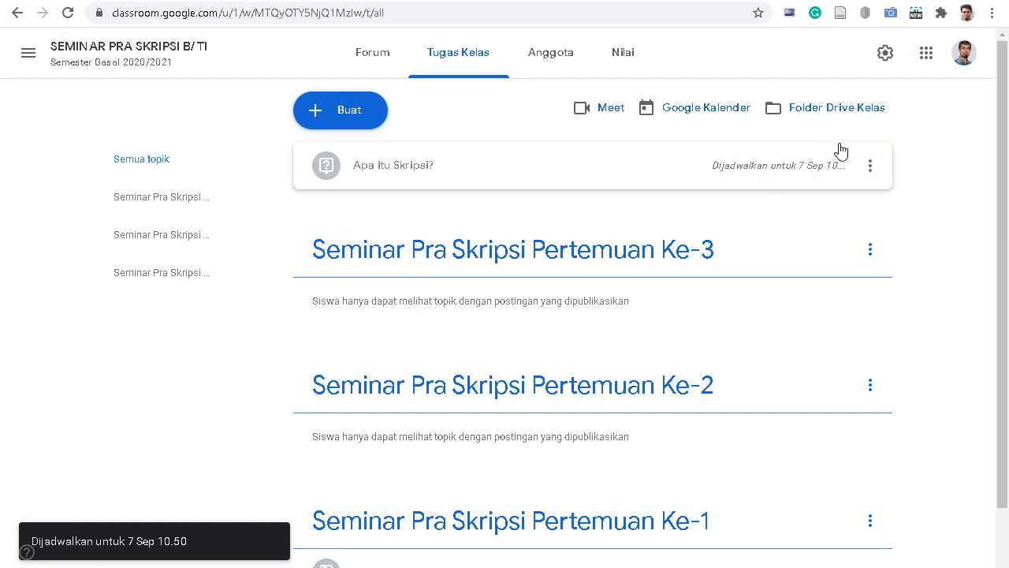
- Edit the scheduled question "Apa itu Skripsi?" and set its deadline to 7 Sep 2020 at 11.00
click(874, 166)
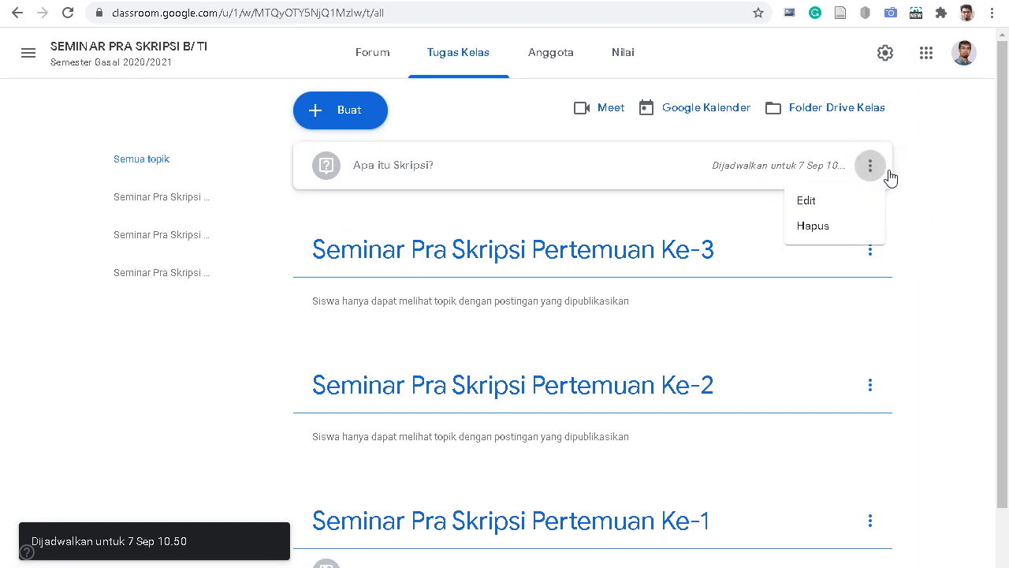
click(822, 210)
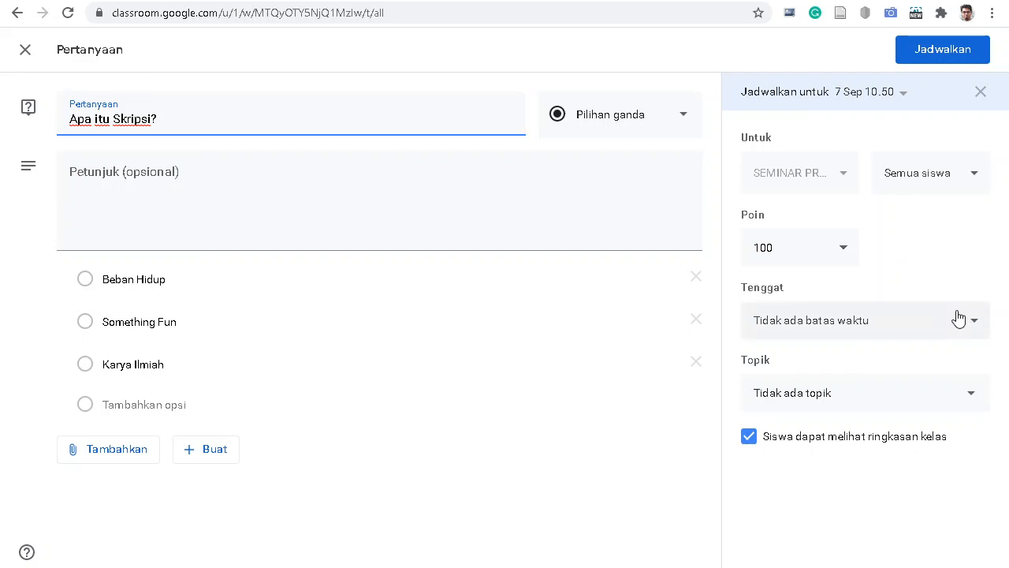
click(978, 328)
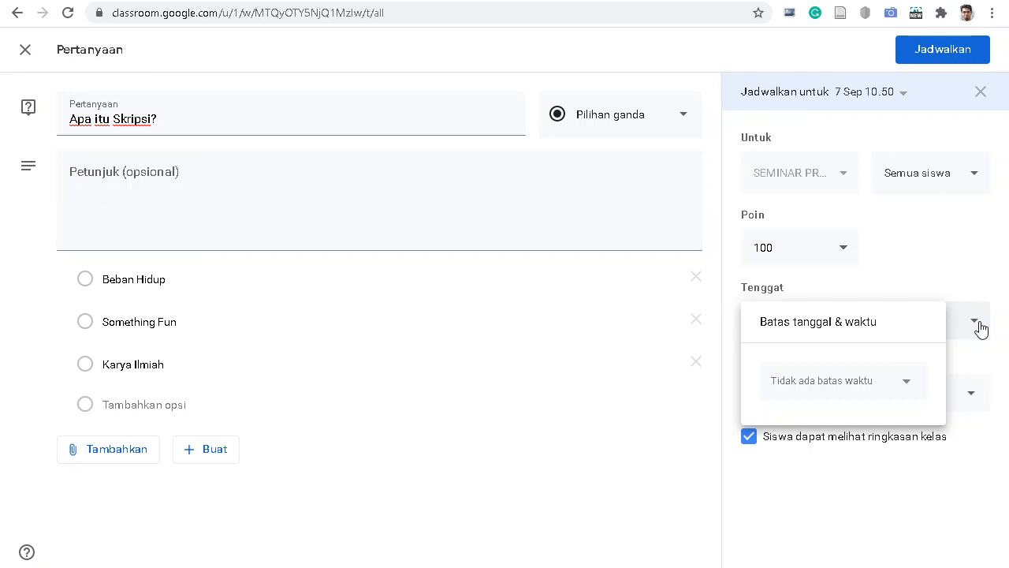
click(907, 382)
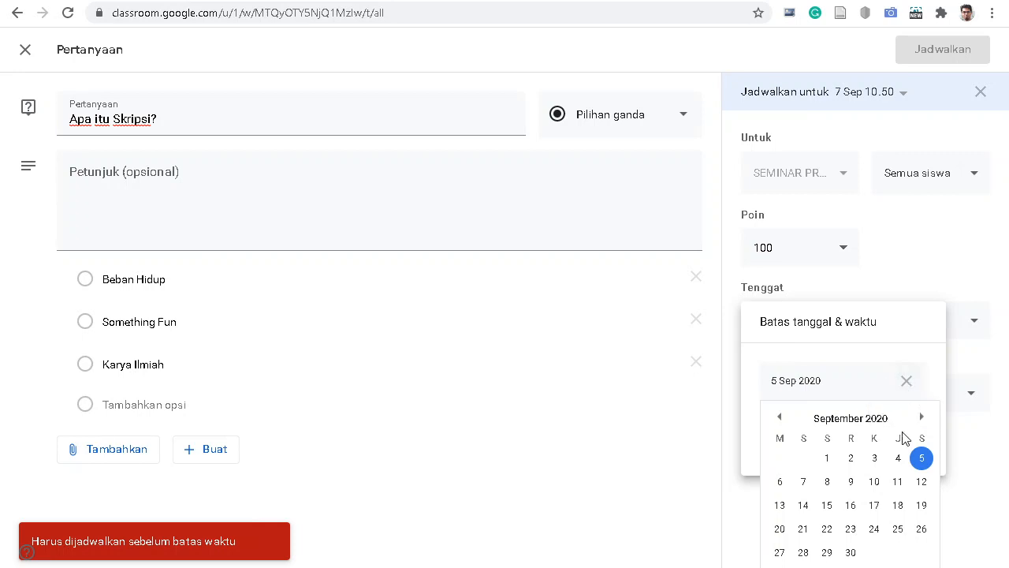
click(806, 483)
click(851, 443)
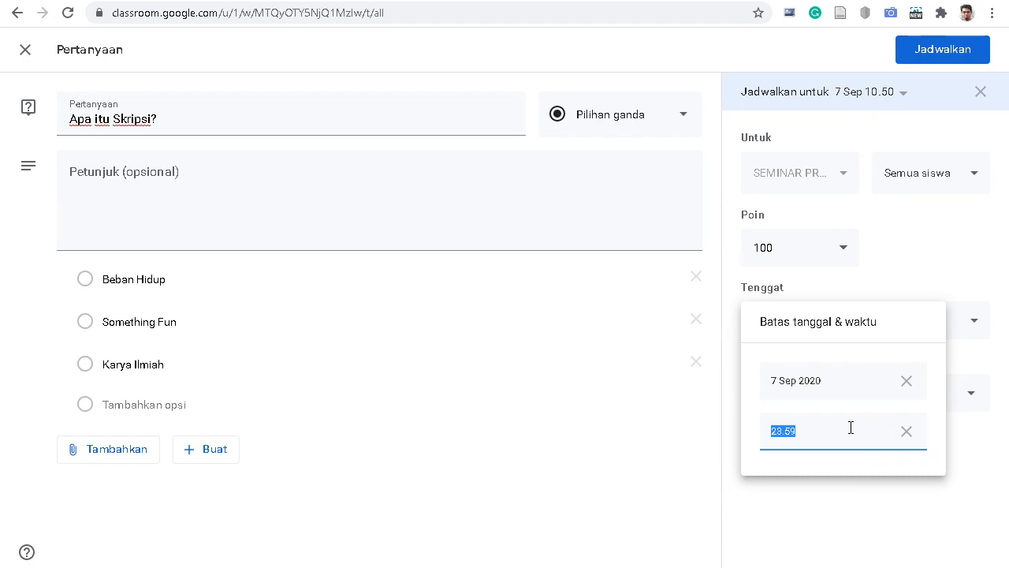
text(11.00)
click(728, 505)
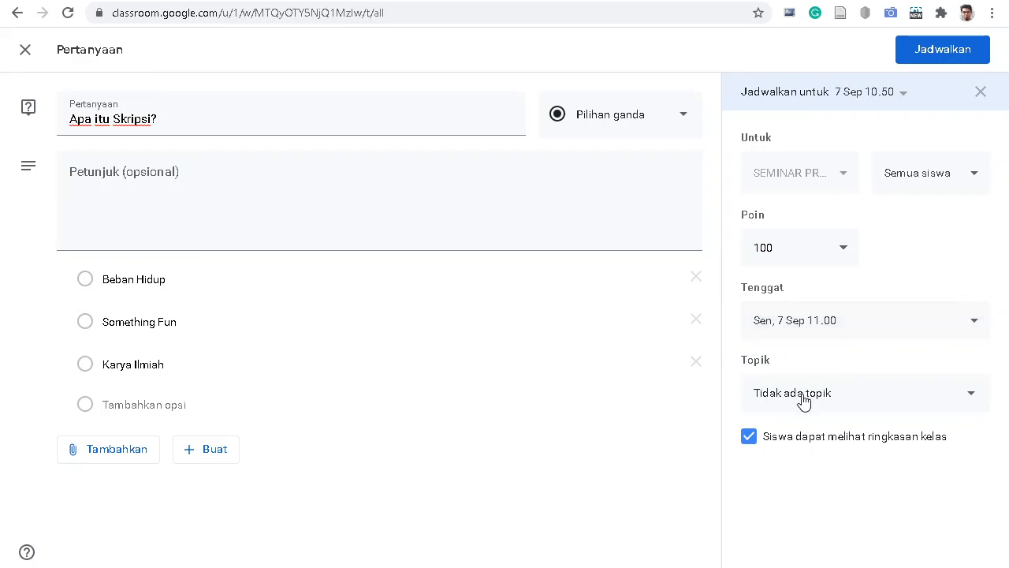
- Assign the question to the topic "Seminar Pra Skripsi Pertemuan Ke-1" and save it with its existing schedule
click(880, 400)
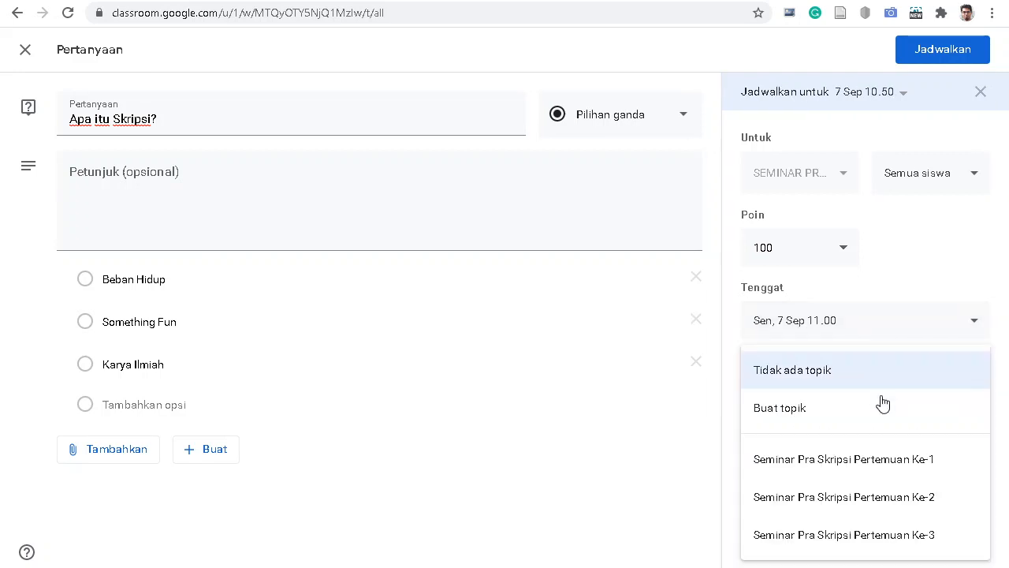
click(883, 466)
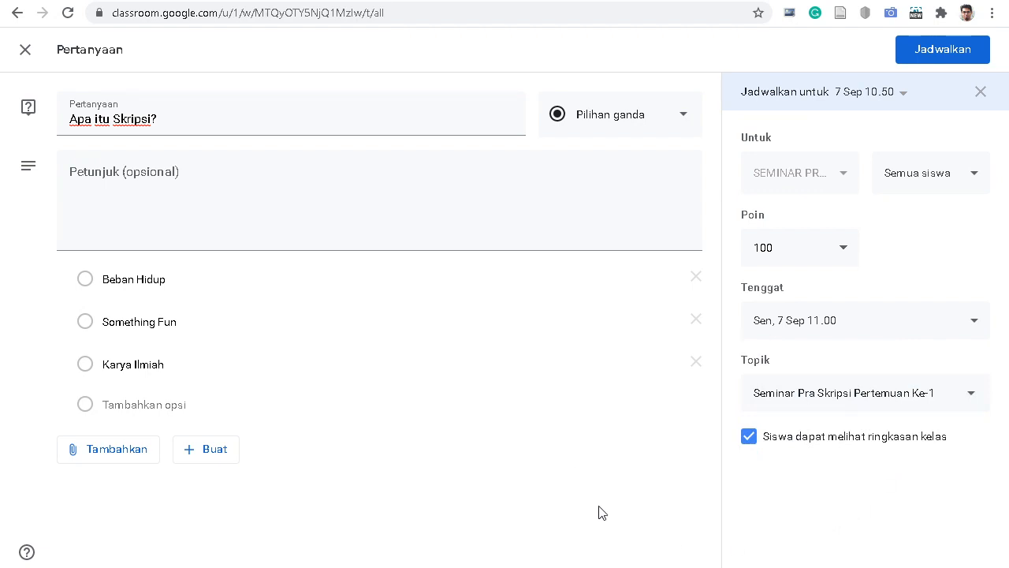
click(962, 52)
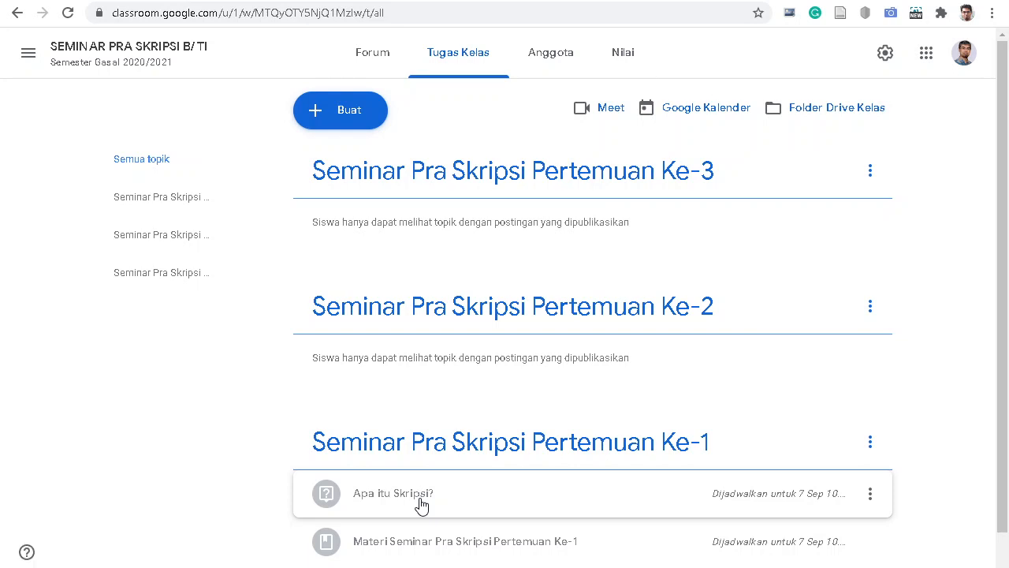
- Create a new short-answer question reading "Apakah anda sudah presensi di PreTest?"
click(341, 110)
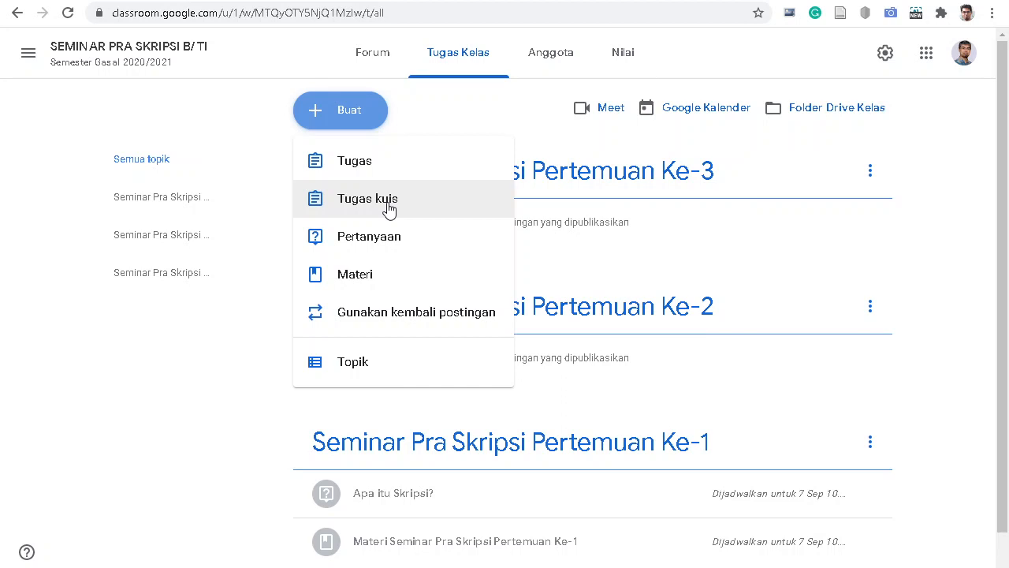
click(387, 242)
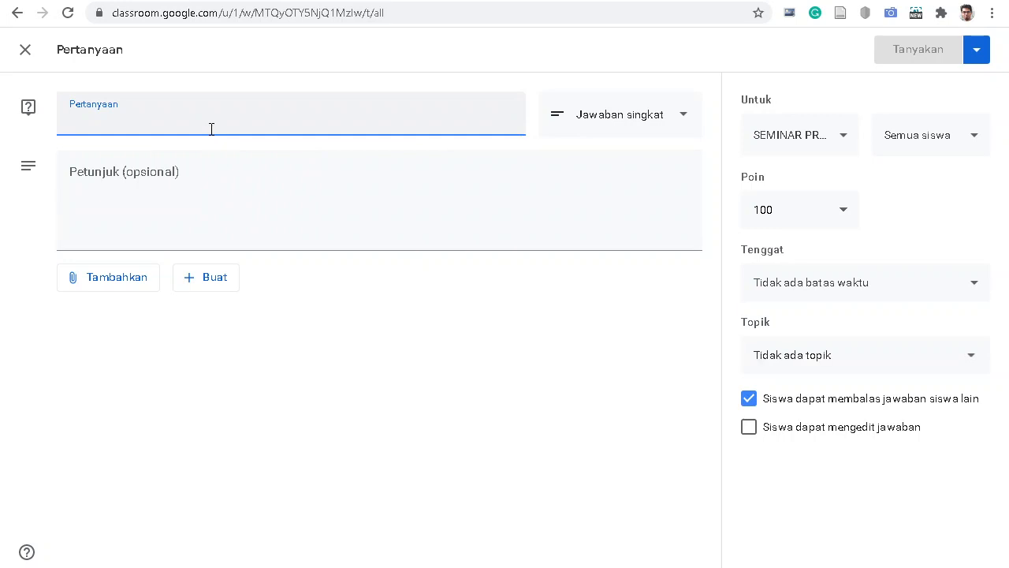
text(Ap)
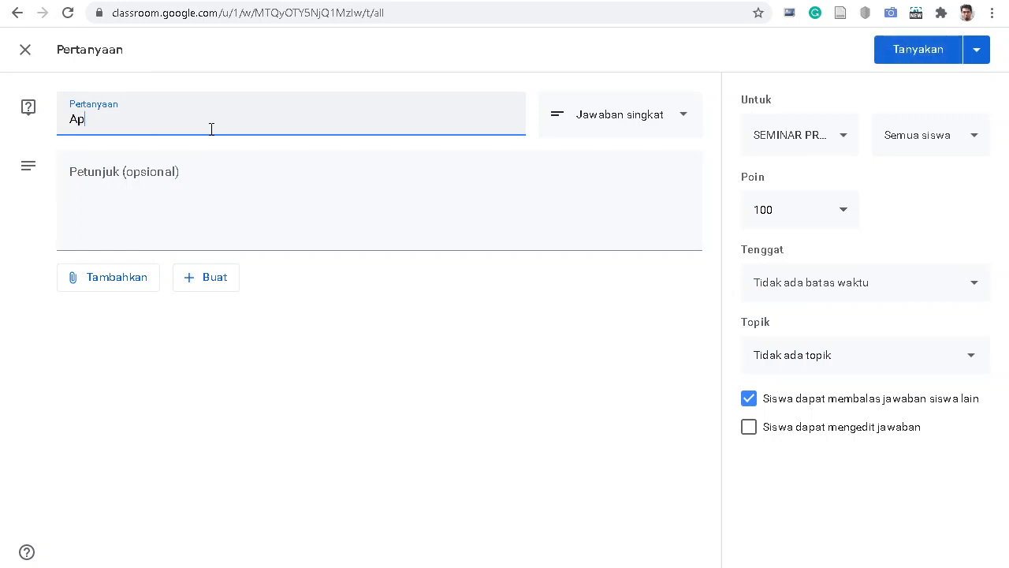
text(akah anda sudah)
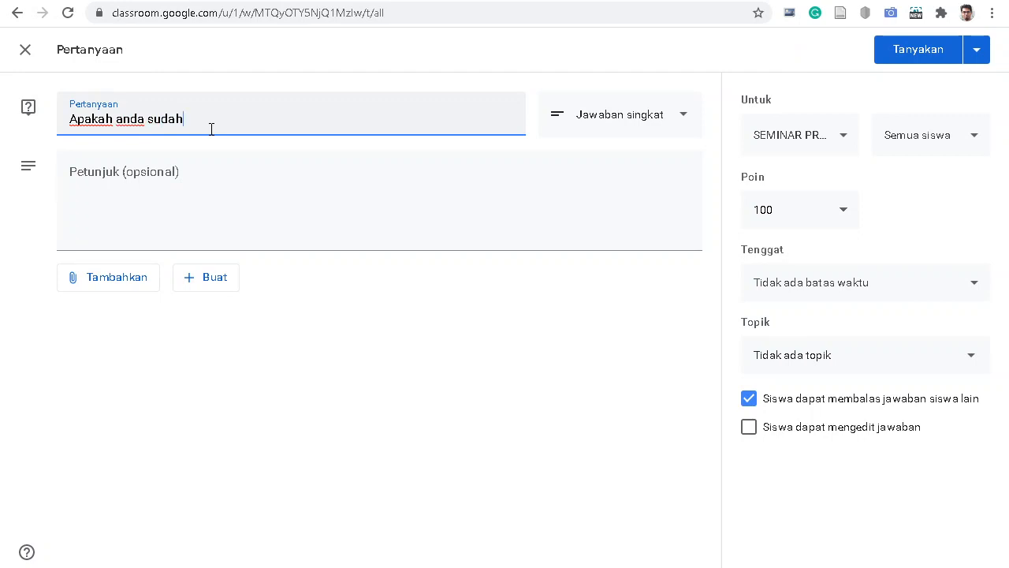
text( presensi di PreTest?)
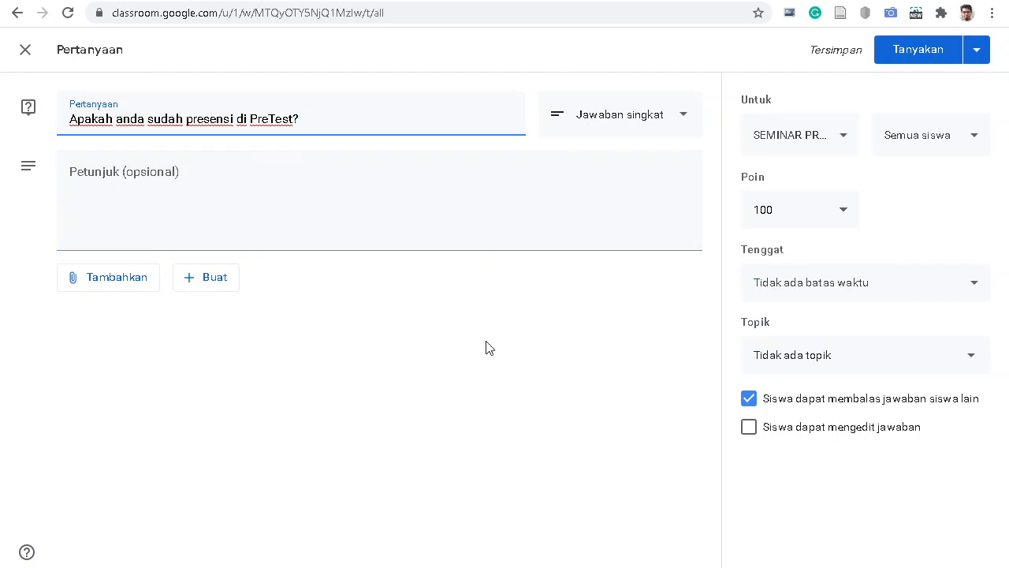
- Set the new question's deadline to 7 Sep 2020 at 12.00 and assign it to the topic "Seminar Pra Skripsi Pertemuan Ke-1"
click(944, 284)
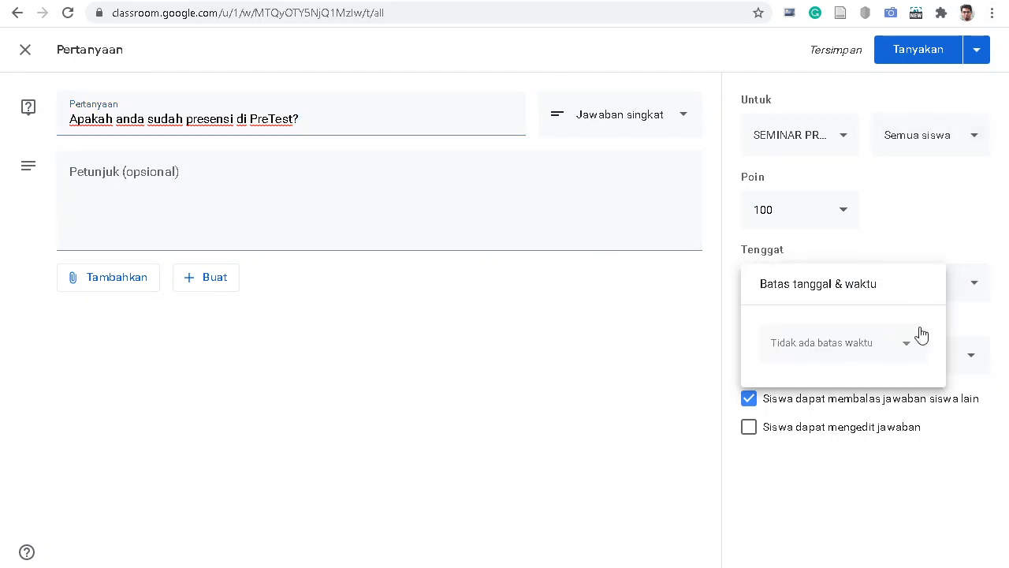
click(877, 359)
click(806, 442)
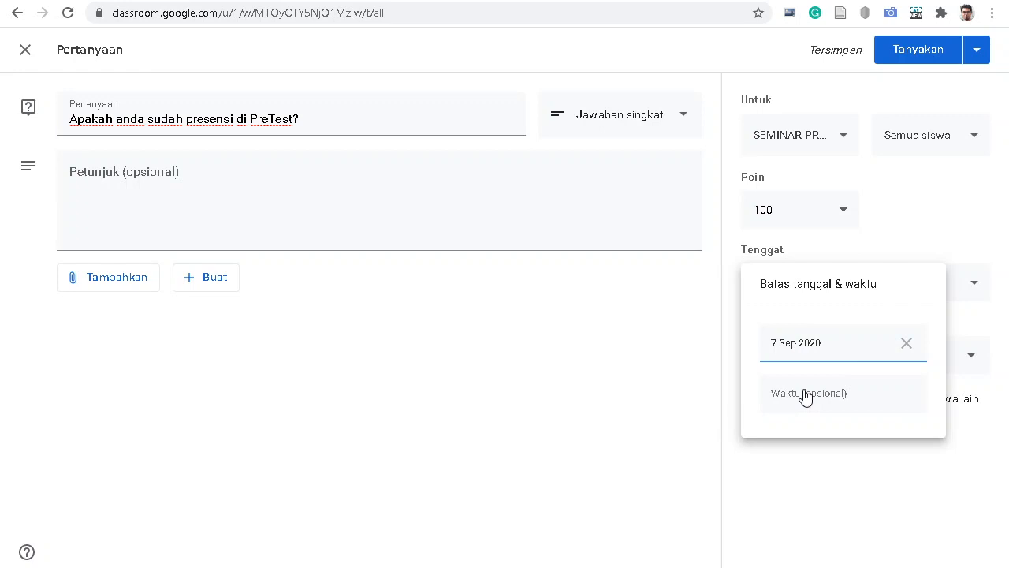
click(806, 397)
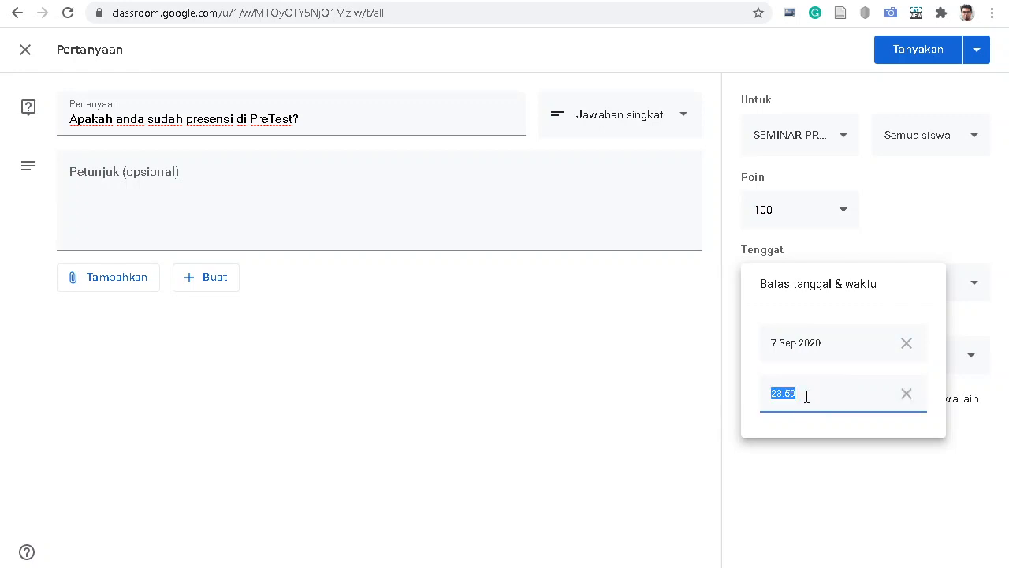
text(12.00)
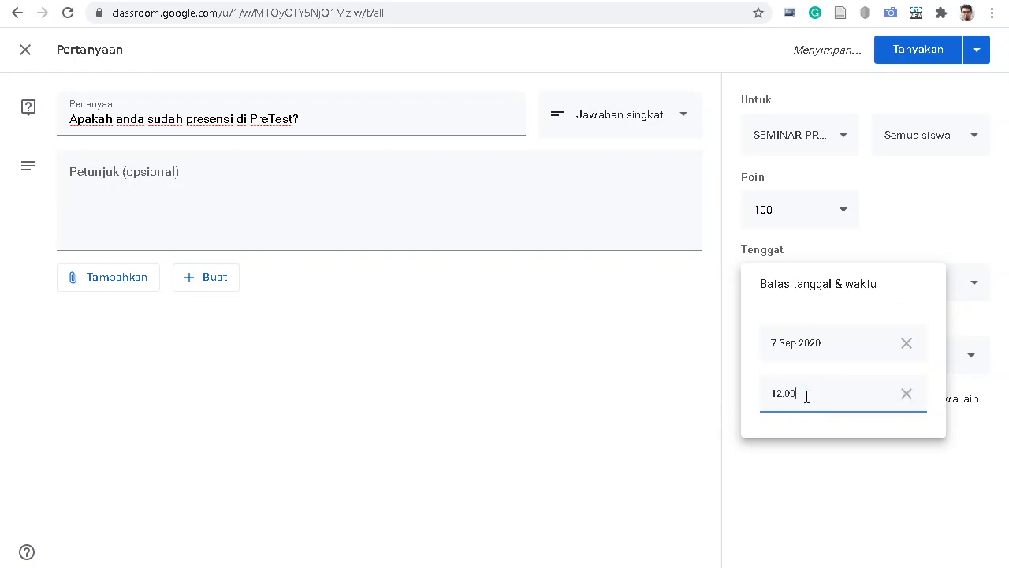
click(998, 362)
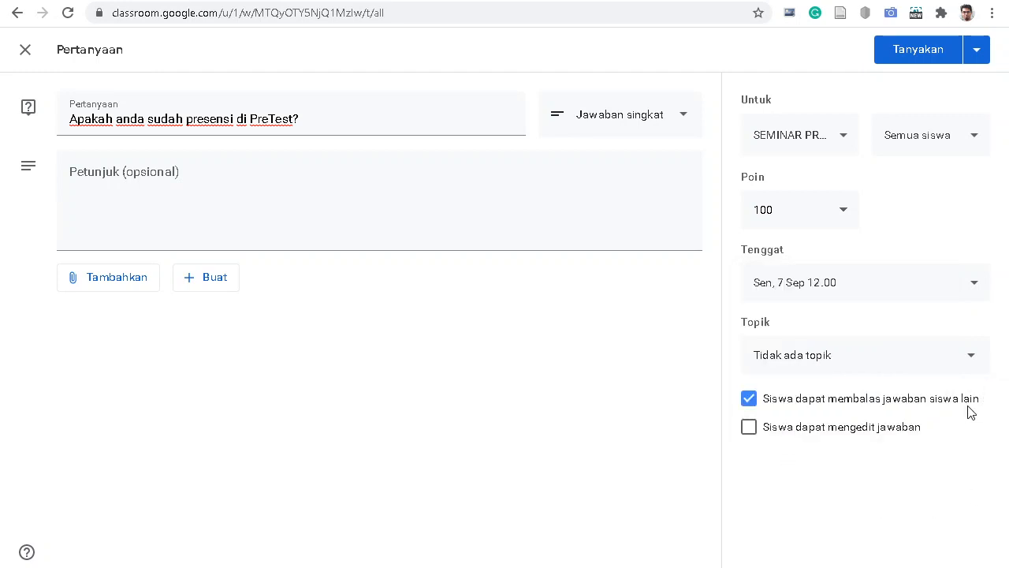
click(964, 357)
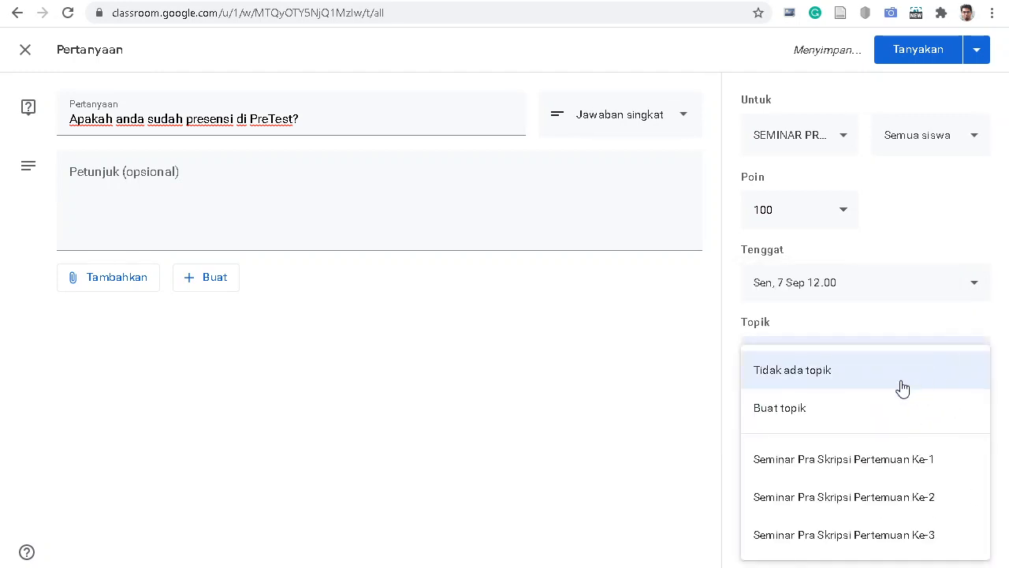
click(865, 461)
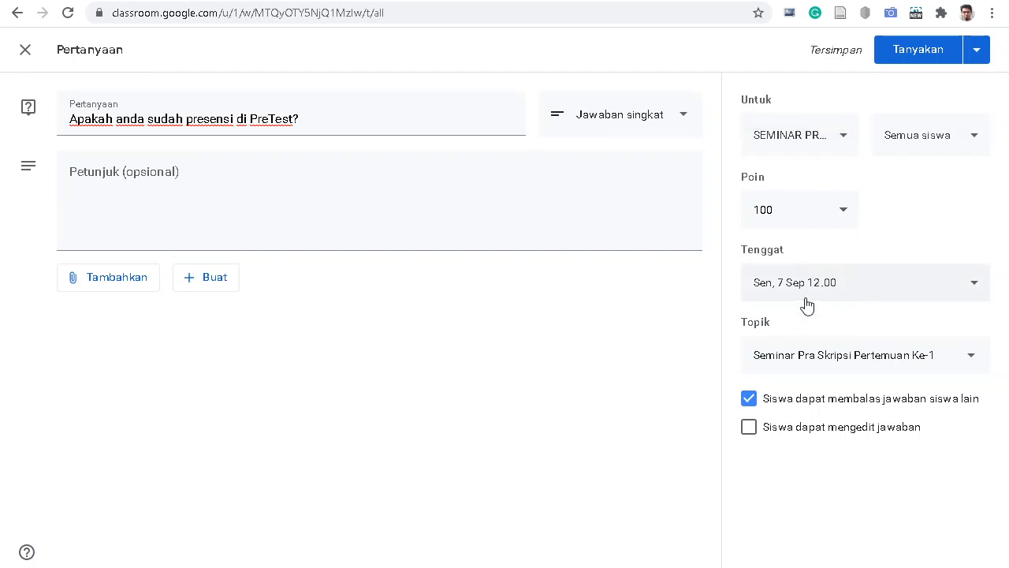
- Schedule the question "Apakah anda sudah presensi di PreTest?" for 5 Sep 2020 at 11.50 and review the first meeting's topic list
click(977, 50)
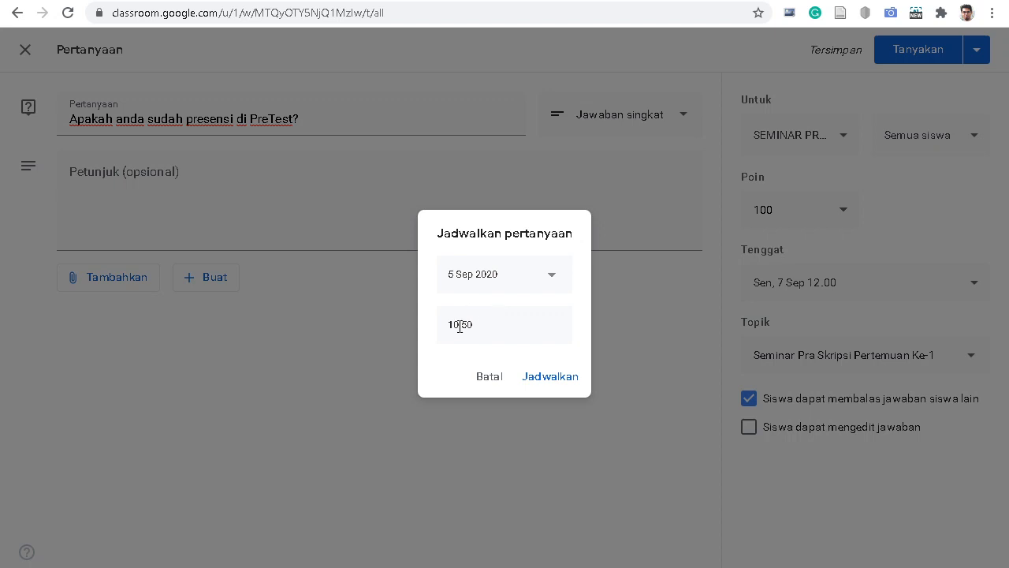
click(460, 324)
click(463, 327)
key(BackSpace)
text(1)
click(555, 378)
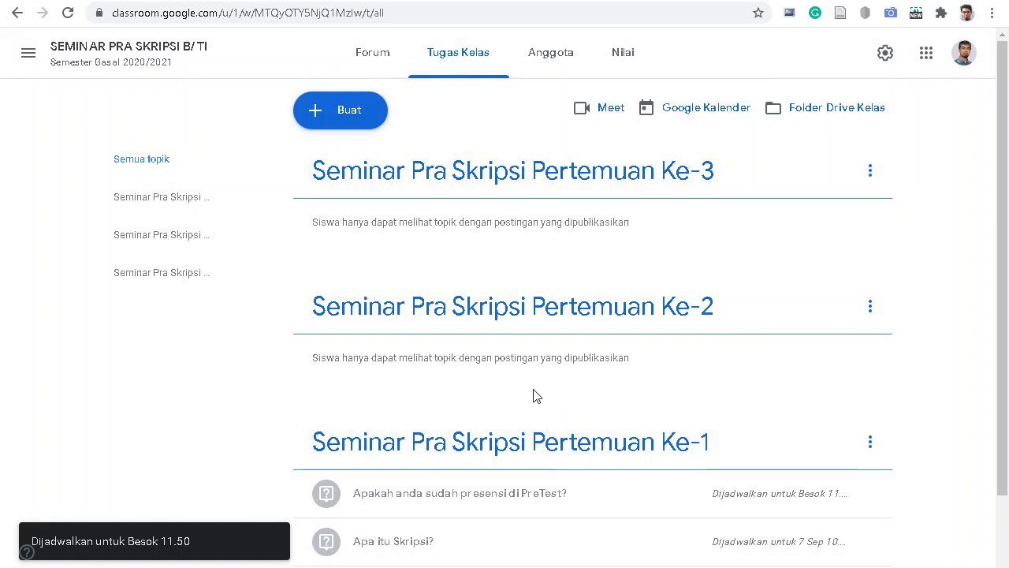
scroll(534, 402, down, 2)
scroll(467, 475, up, 2)
scroll(440, 493, down, 2)
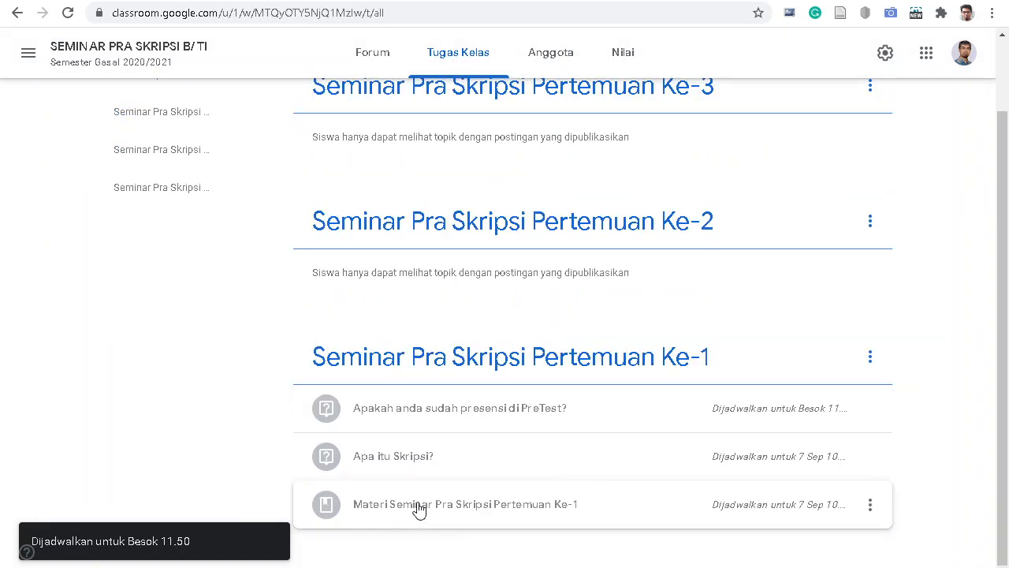